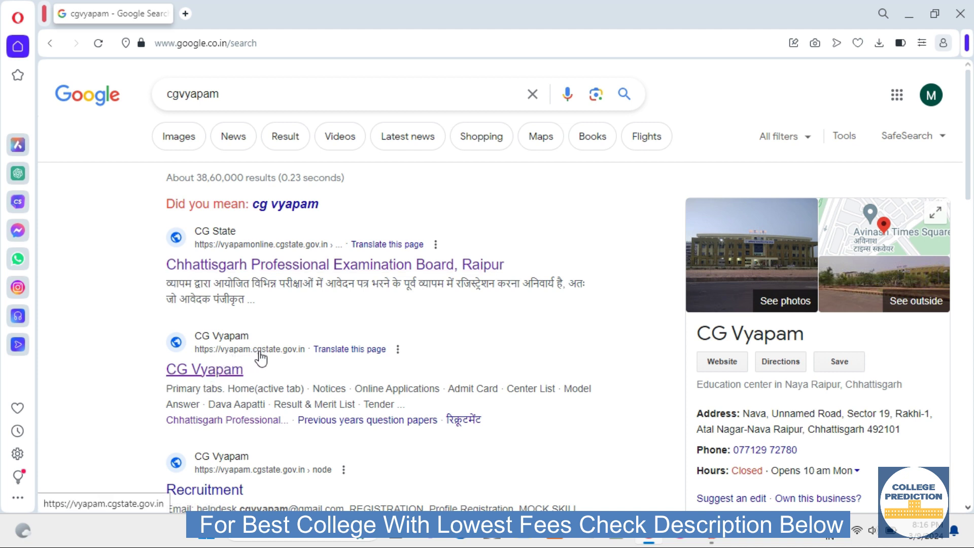
Open the official CG Vyapam website (vyapam.cgstate.gov.in) from the 'cgvyapam' Google results
{"action": "left_click", "coordinate": [226, 372]}
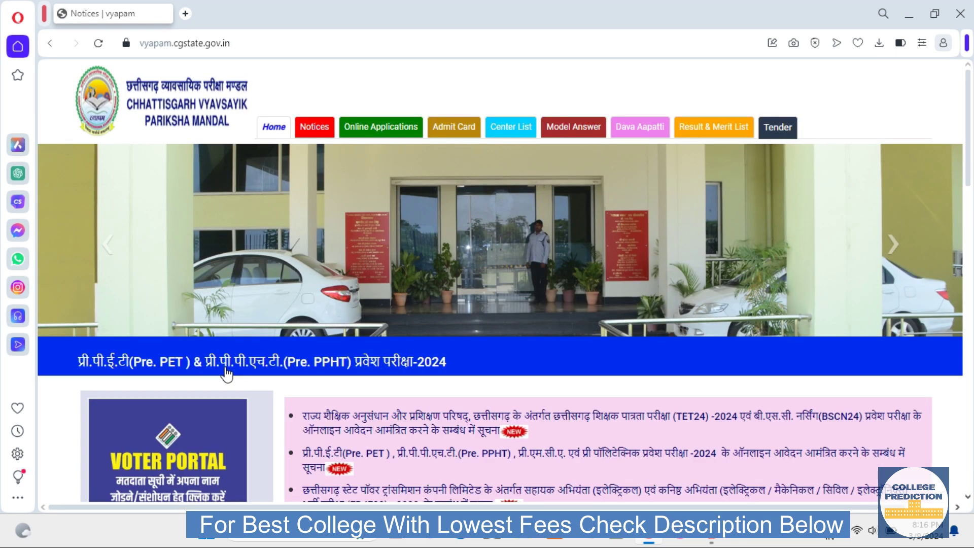
Go through Online Applications and the BSCN24 exam page to its '8. Online Application Form' login portal
{"action": "left_click", "coordinate": [376, 130]}
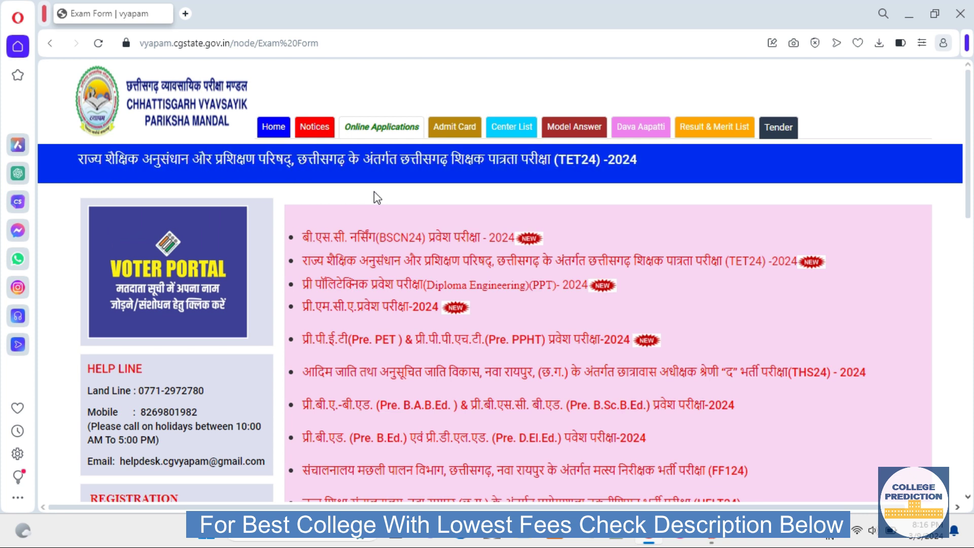
{"action": "left_click", "coordinate": [375, 240]}
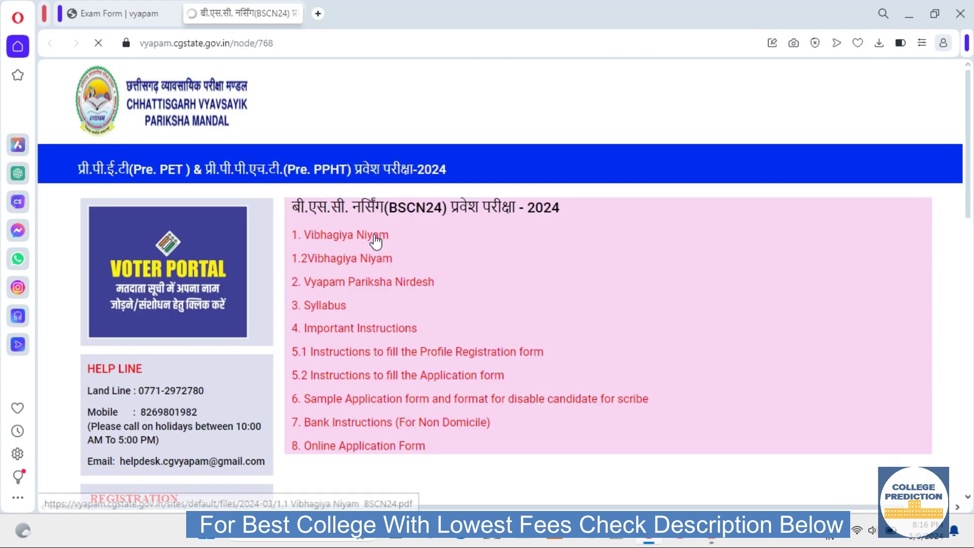
{"action": "left_click", "coordinate": [355, 447]}
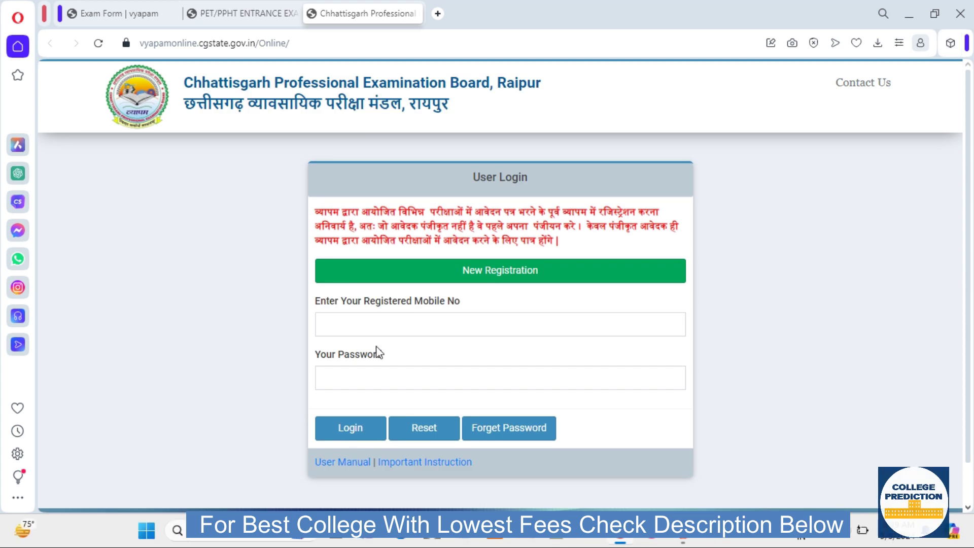
Start a New Registration and enter the candidate's mobile number plus first, middle and last name
{"action": "left_click", "coordinate": [492, 279]}
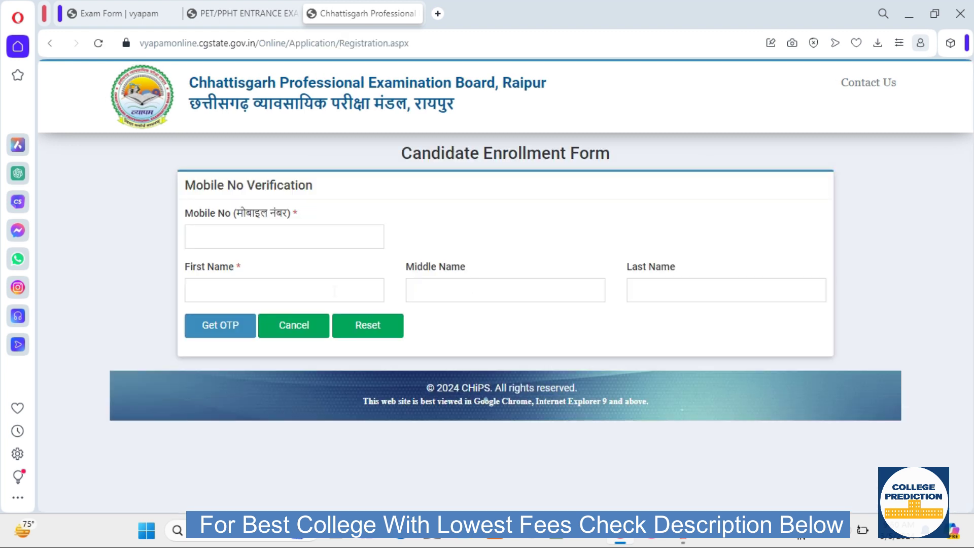
{"action": "left_click", "coordinate": [255, 238]}
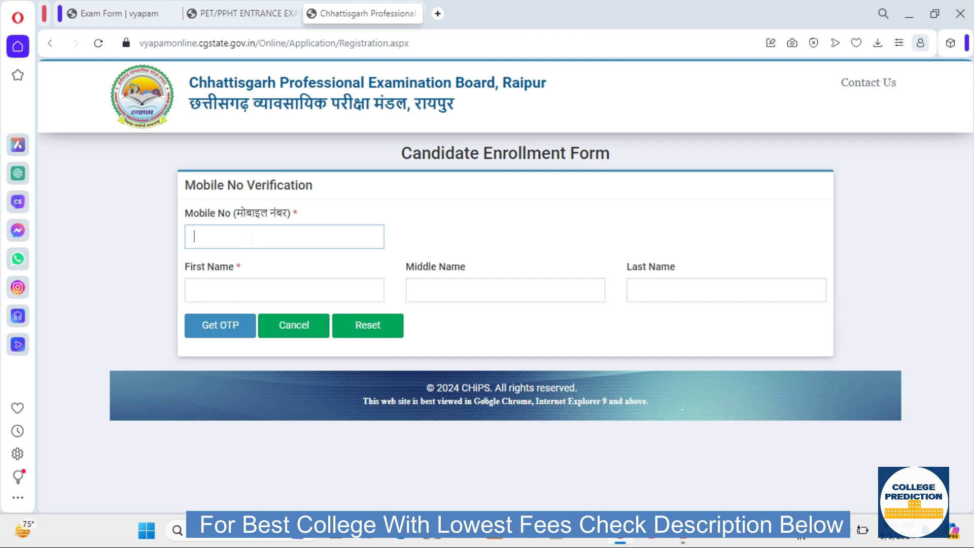
{"action": "type", "text": "963"}
{"action": "left_click", "coordinate": [215, 287]}
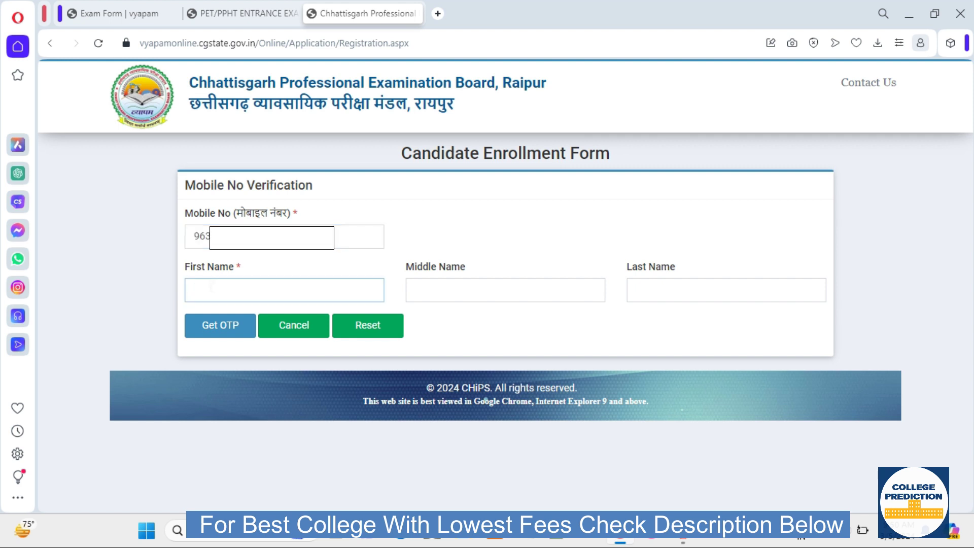
{"action": "key", "text": "Tab"}
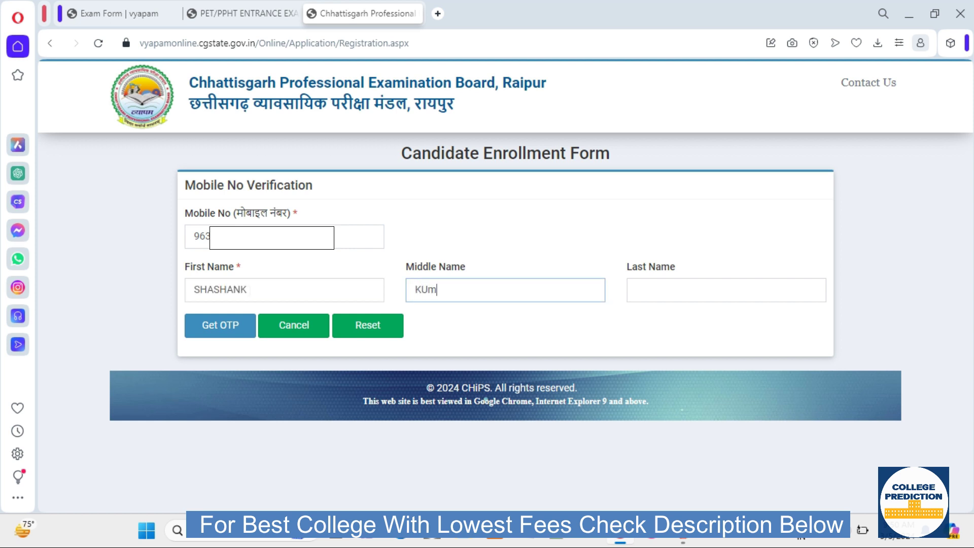
{"action": "key", "text": "Tab"}
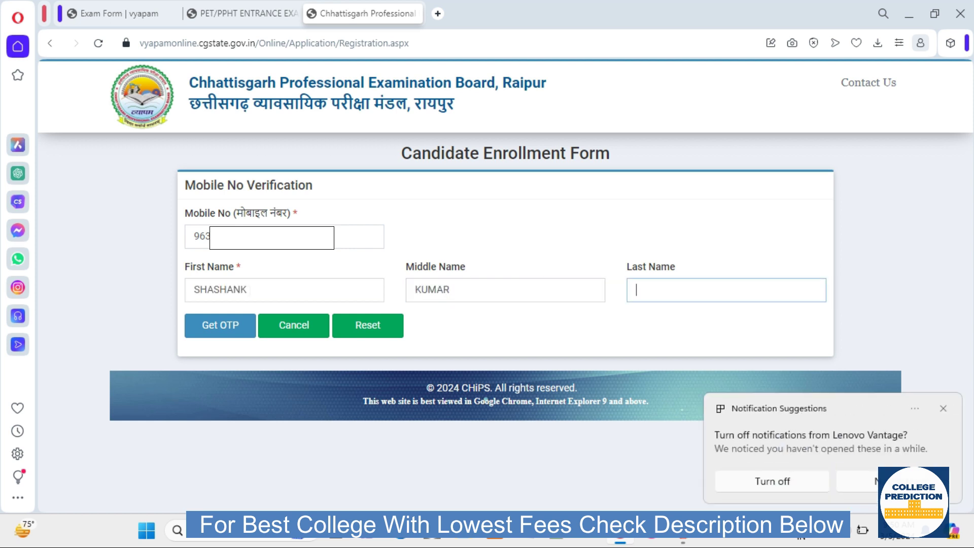
{"action": "left_click", "coordinate": [480, 337]}
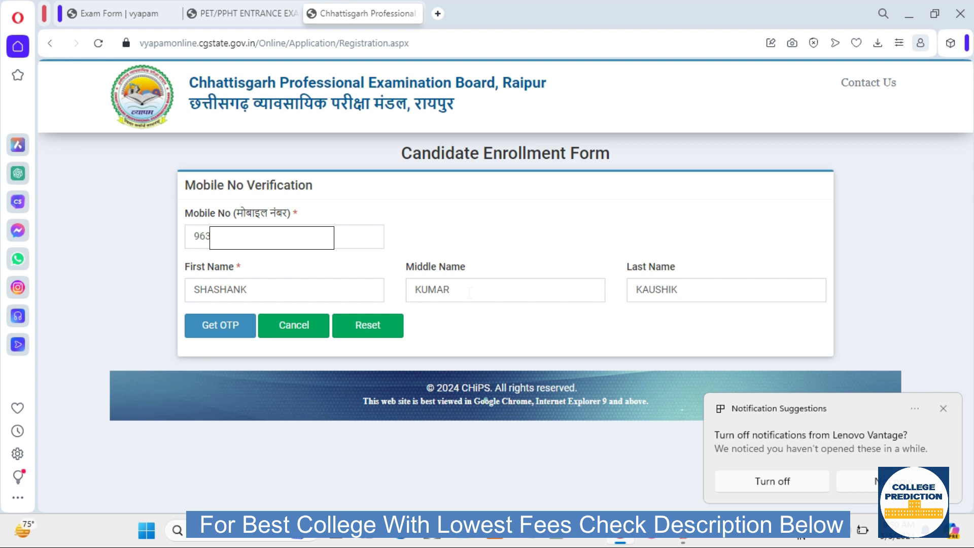
Request an OTP, enter the received verification code and submit it to verify the mobile number
{"action": "left_click", "coordinate": [239, 326]}
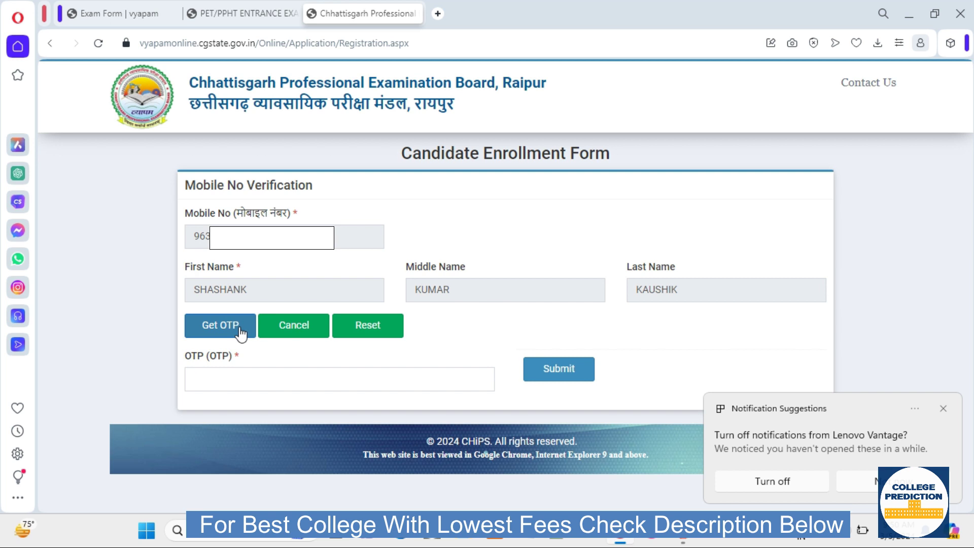
{"action": "left_click", "coordinate": [246, 378]}
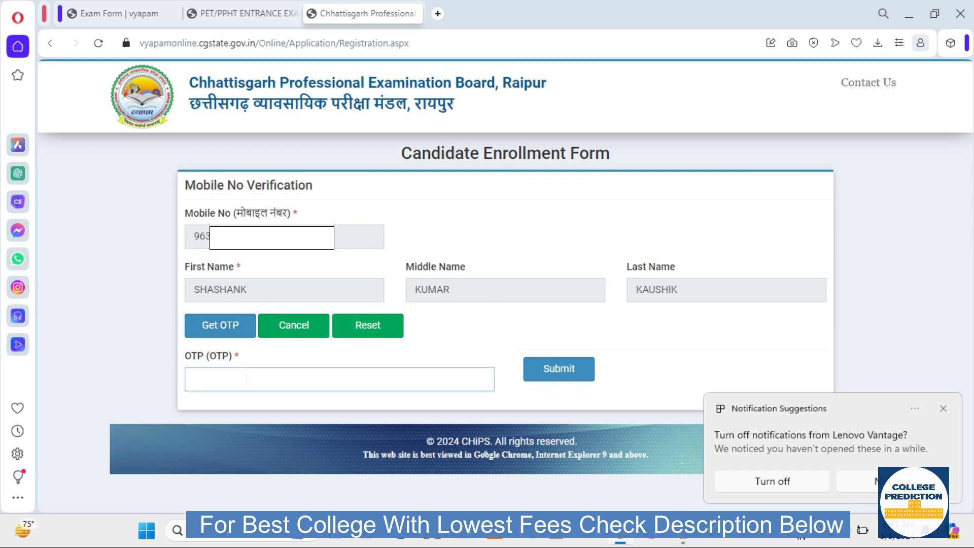
{"action": "left_click", "coordinate": [558, 373]}
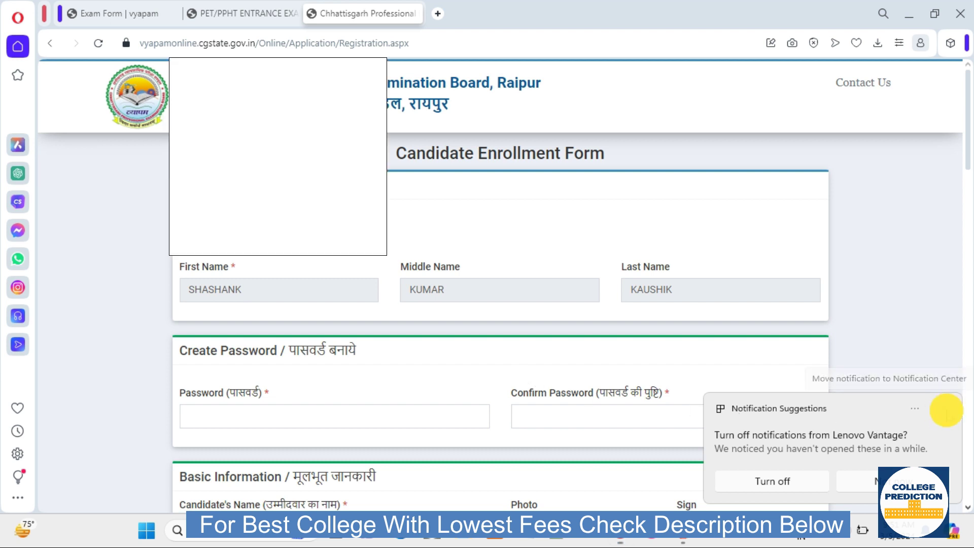
{"action": "left_click", "coordinate": [944, 409]}
{"action": "scroll", "coordinate": [390, 434], "scroll_direction": "down", "scroll_amount": 3}
Set the account password, choose Father as Relative's Type, and enter the father's and mother's names
{"action": "left_click", "coordinate": [260, 267]}
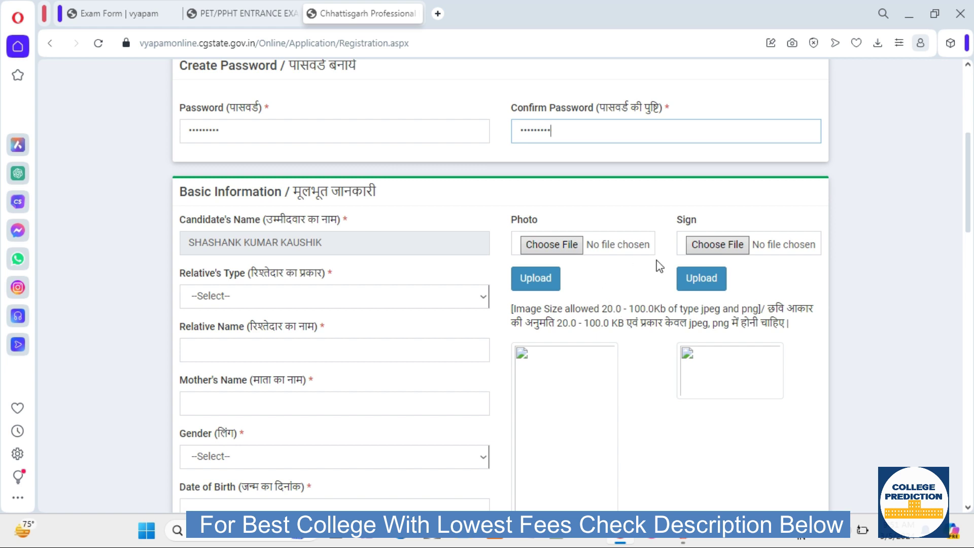
{"action": "left_click", "coordinate": [245, 291]}
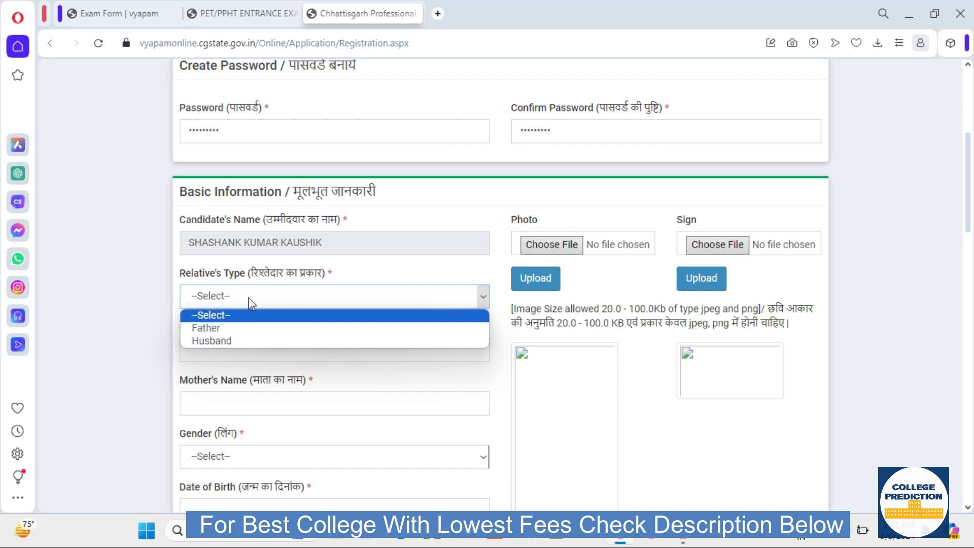
{"action": "left_click", "coordinate": [229, 328]}
{"action": "left_click", "coordinate": [239, 345]}
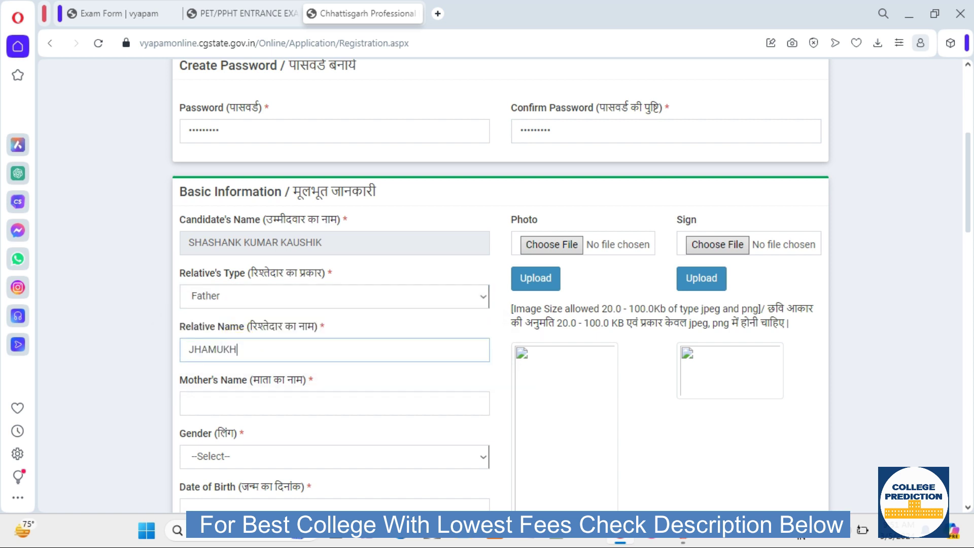
{"action": "scroll", "coordinate": [254, 381], "scroll_direction": "down", "scroll_amount": 3}
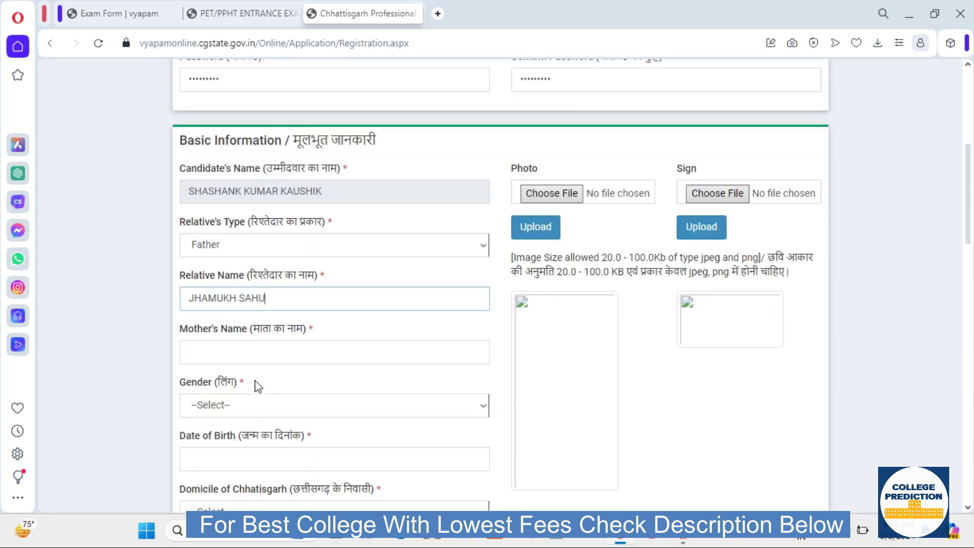
{"action": "left_click", "coordinate": [228, 258]}
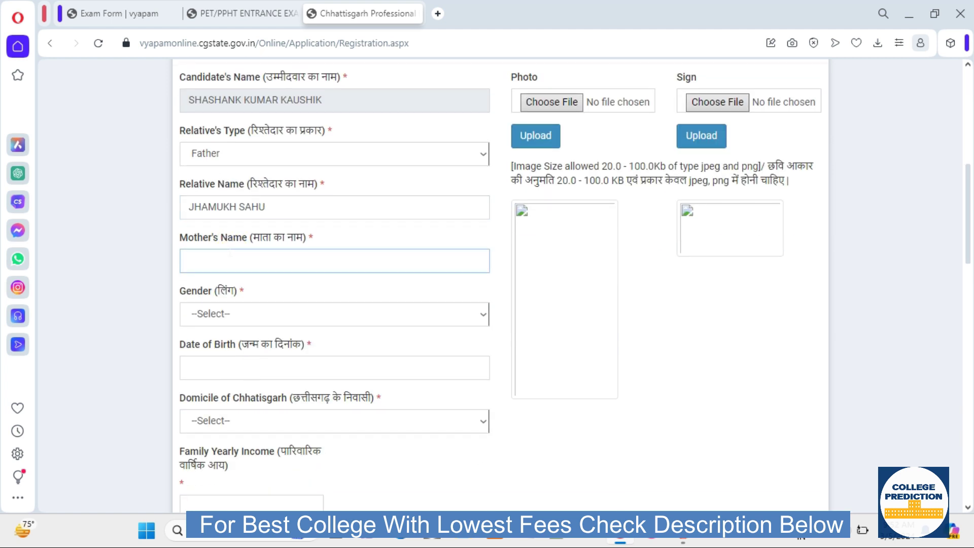
{"action": "type", "text": "MALTI"}
Set gender to Male and date of birth to 10-Mar-2005
{"action": "left_click", "coordinate": [248, 314]}
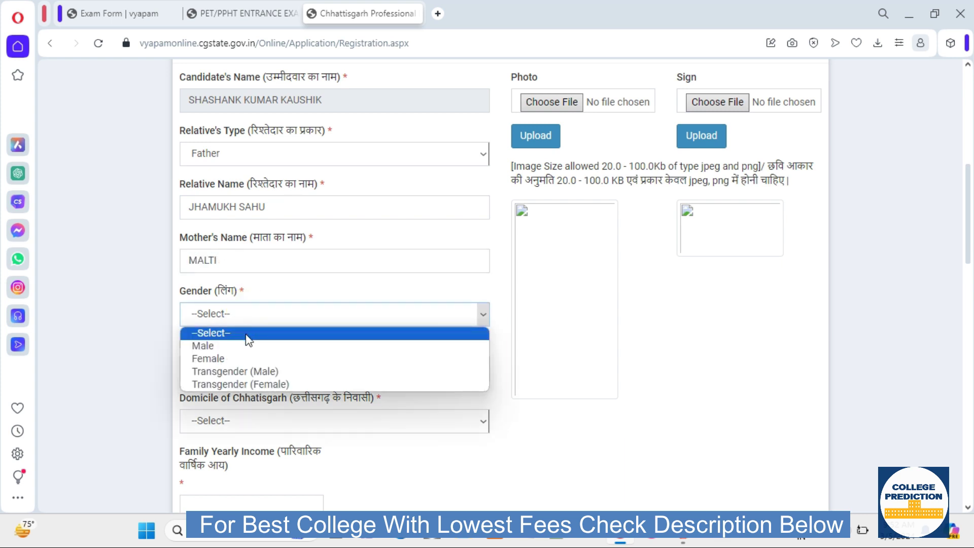
{"action": "left_click", "coordinate": [243, 345]}
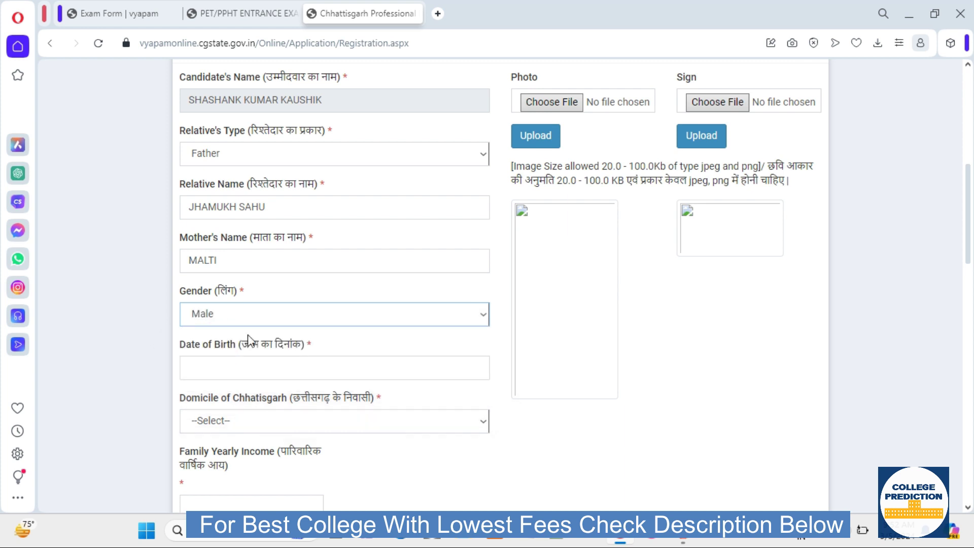
{"action": "left_click", "coordinate": [264, 366]}
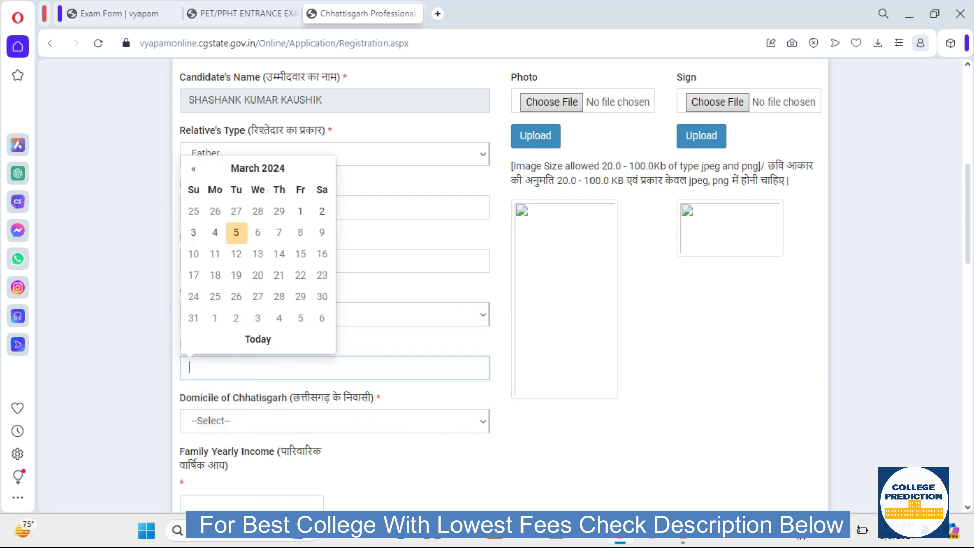
{"action": "left_click", "coordinate": [258, 169]}
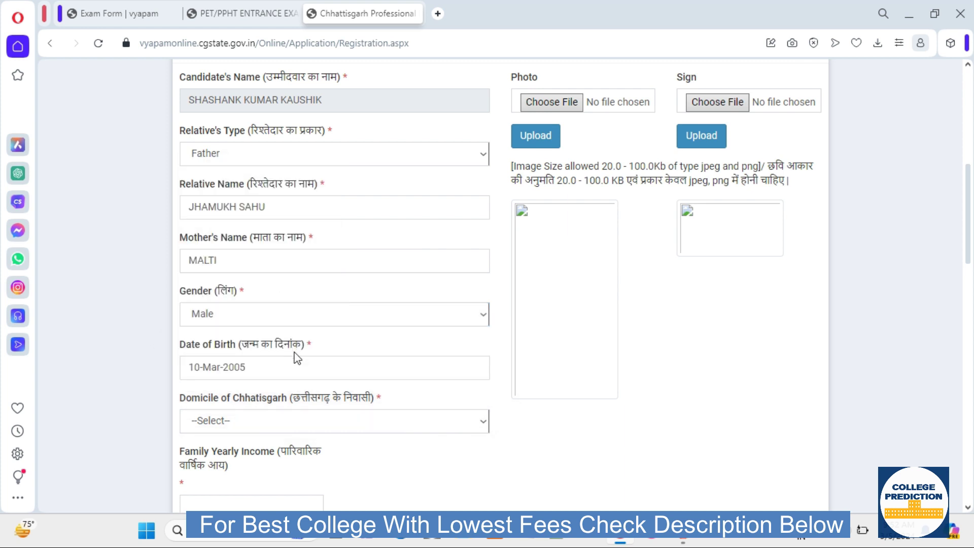
{"action": "scroll", "coordinate": [294, 360], "scroll_direction": "down", "scroll_amount": 3}
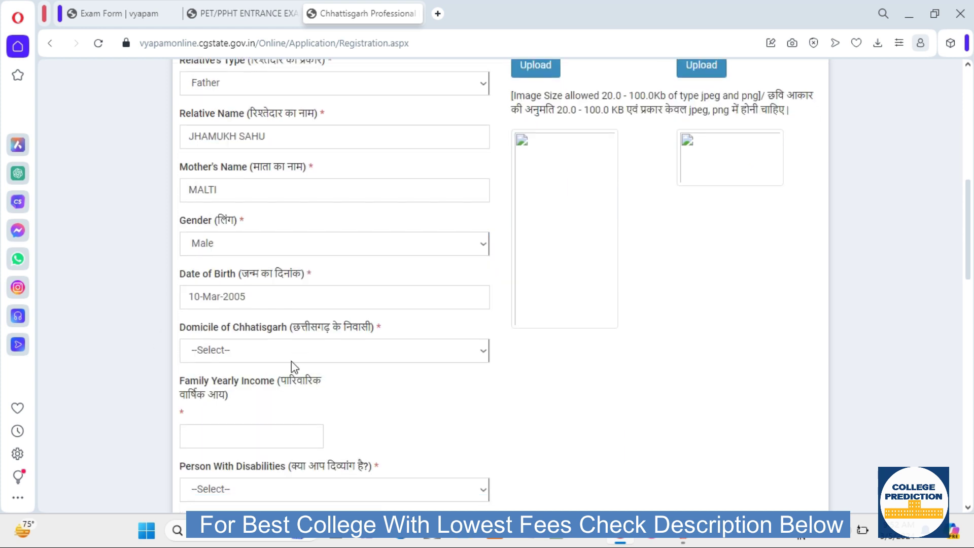
Set Domicile of Chhattisgarh to Yes, family yearly income to 80000, and disability to No
{"action": "left_click", "coordinate": [232, 280]}
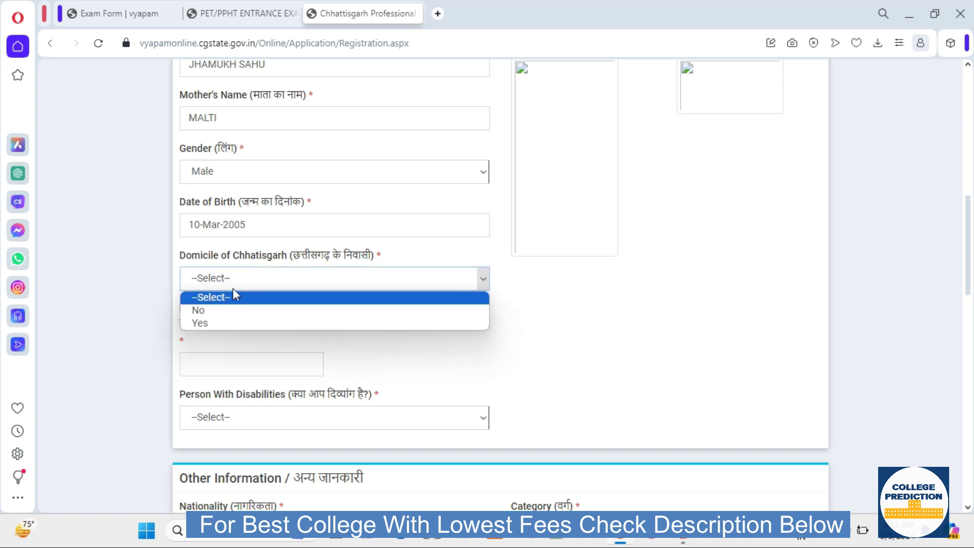
{"action": "left_click", "coordinate": [217, 328]}
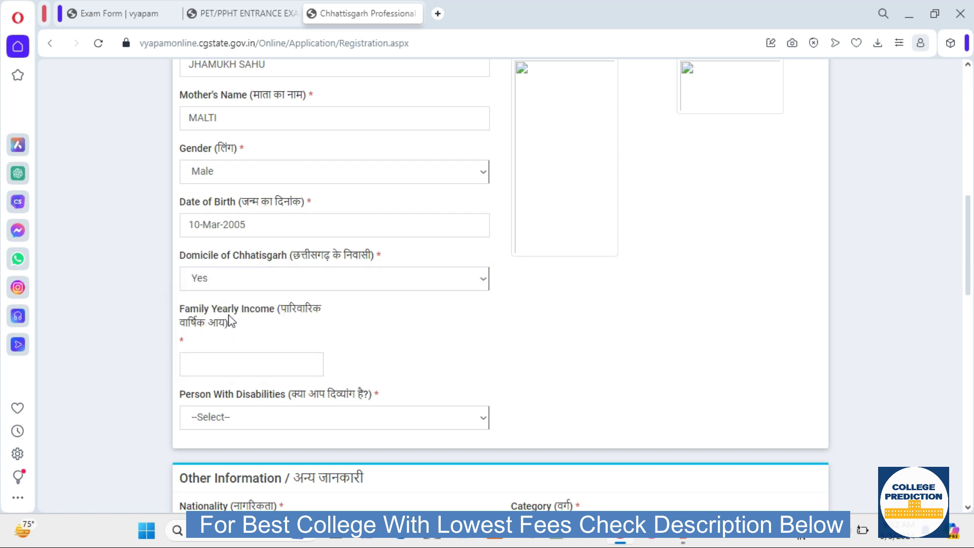
{"action": "scroll", "coordinate": [247, 332], "scroll_direction": "down", "scroll_amount": 2}
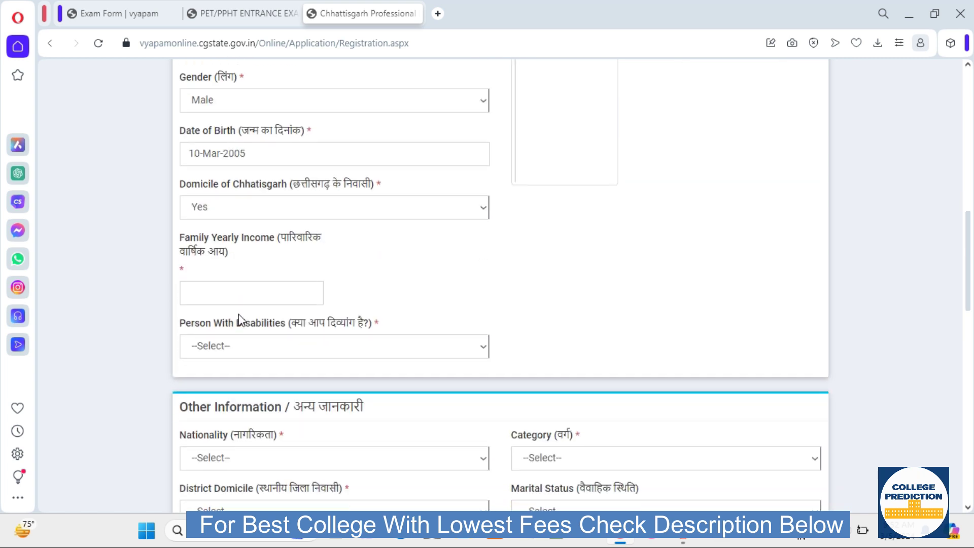
{"action": "left_click", "coordinate": [220, 293]}
{"action": "type", "text": "80000"}
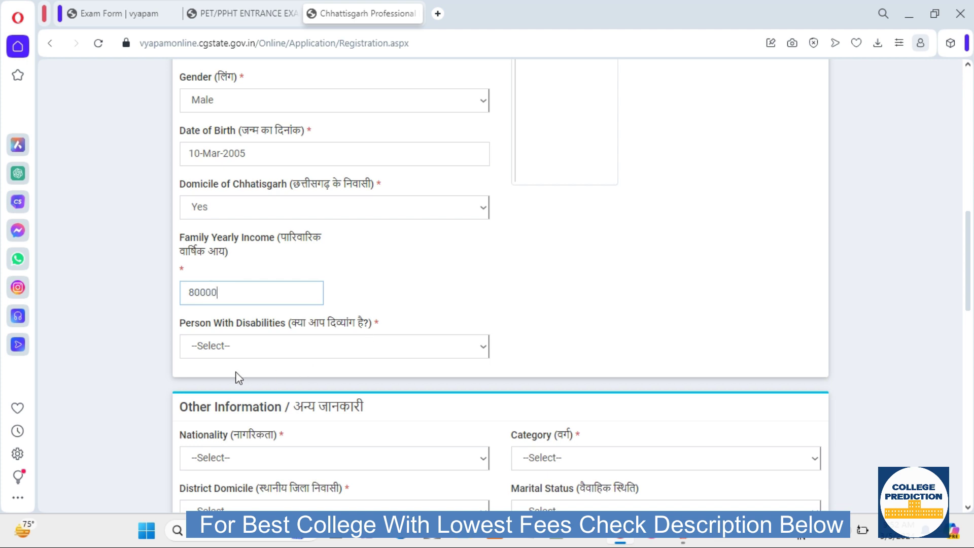
{"action": "left_click", "coordinate": [224, 345]}
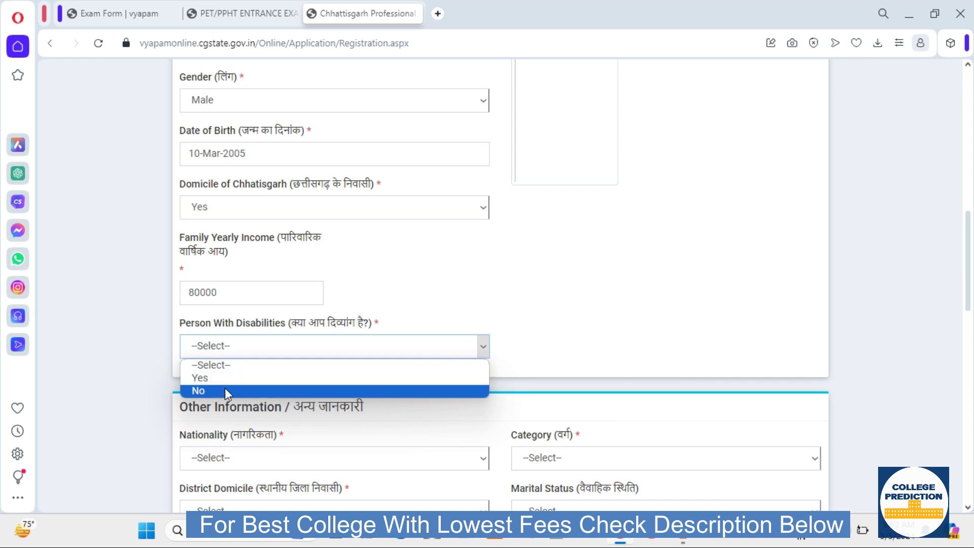
{"action": "left_click", "coordinate": [224, 388]}
{"action": "scroll", "coordinate": [311, 357], "scroll_direction": "down", "scroll_amount": 3}
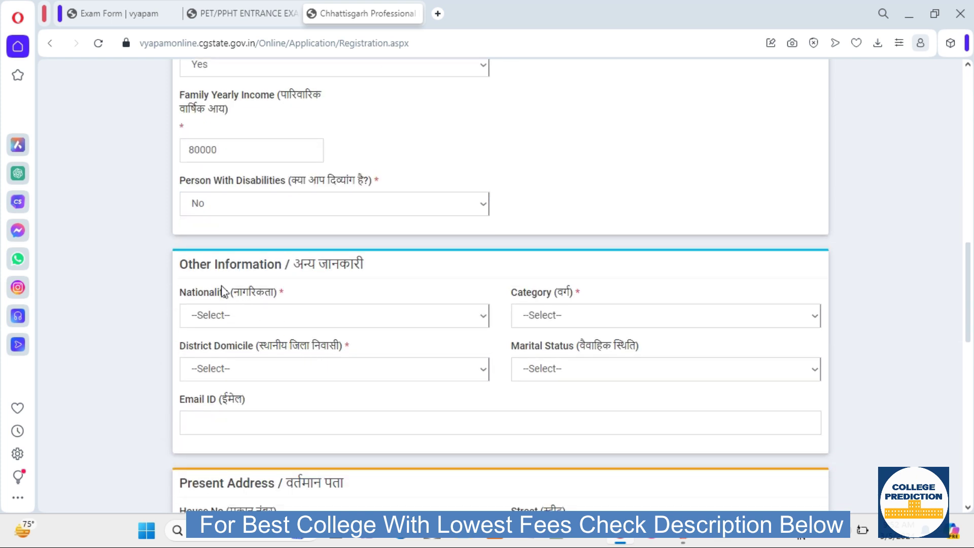
Choose nationality Indian, category OBC (NON CREAMY LAYER), and domicile district Raipur
{"action": "left_click", "coordinate": [248, 318]}
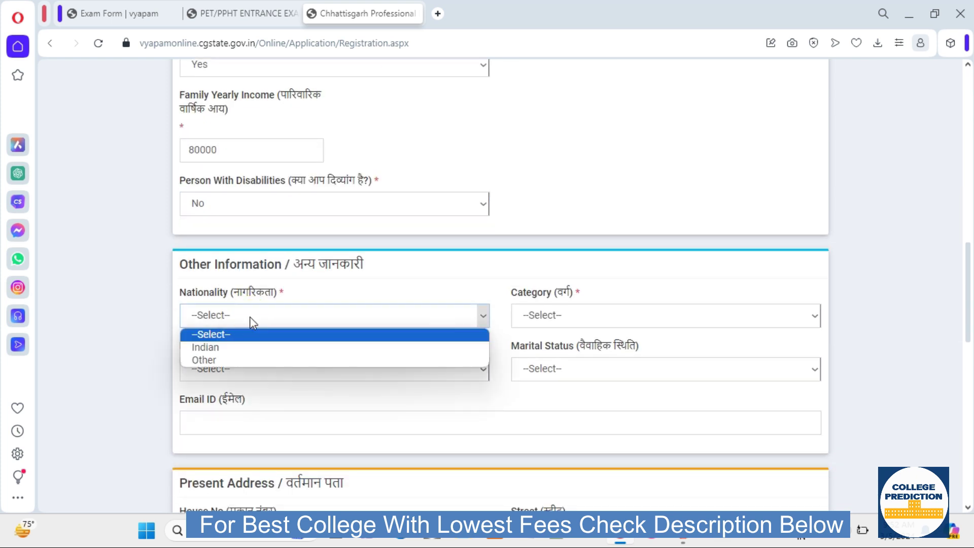
{"action": "left_click", "coordinate": [236, 348]}
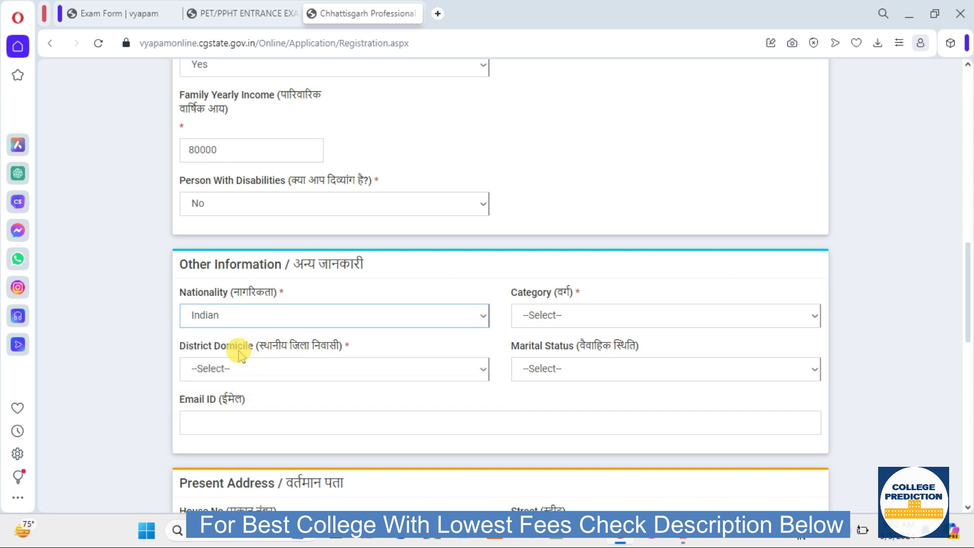
{"action": "left_click", "coordinate": [558, 317]}
{"action": "left_click", "coordinate": [553, 385]}
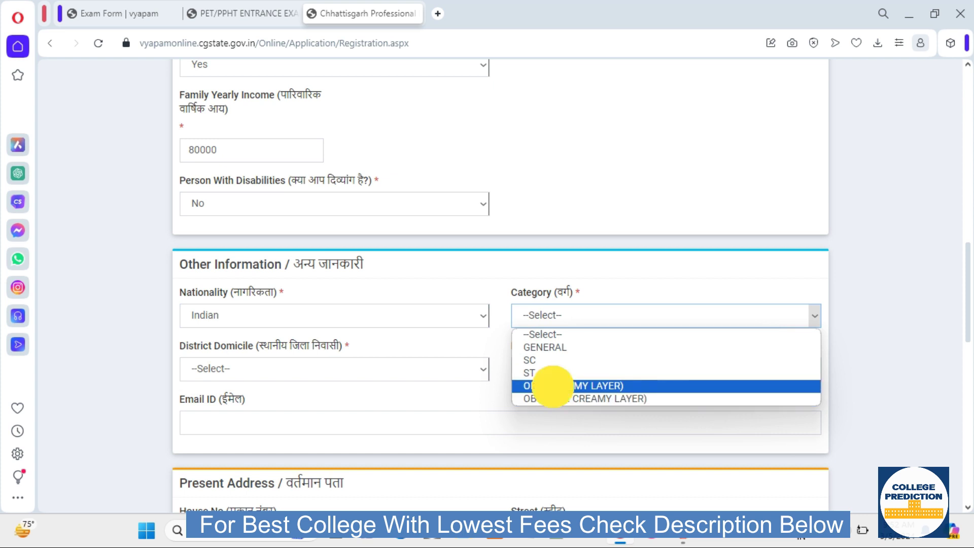
{"action": "left_click", "coordinate": [554, 398]}
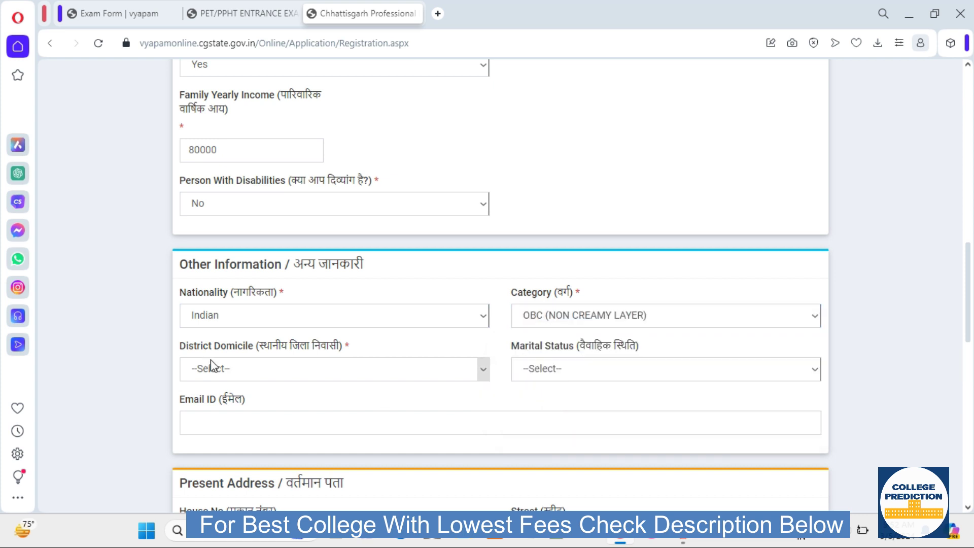
{"action": "left_click", "coordinate": [249, 370]}
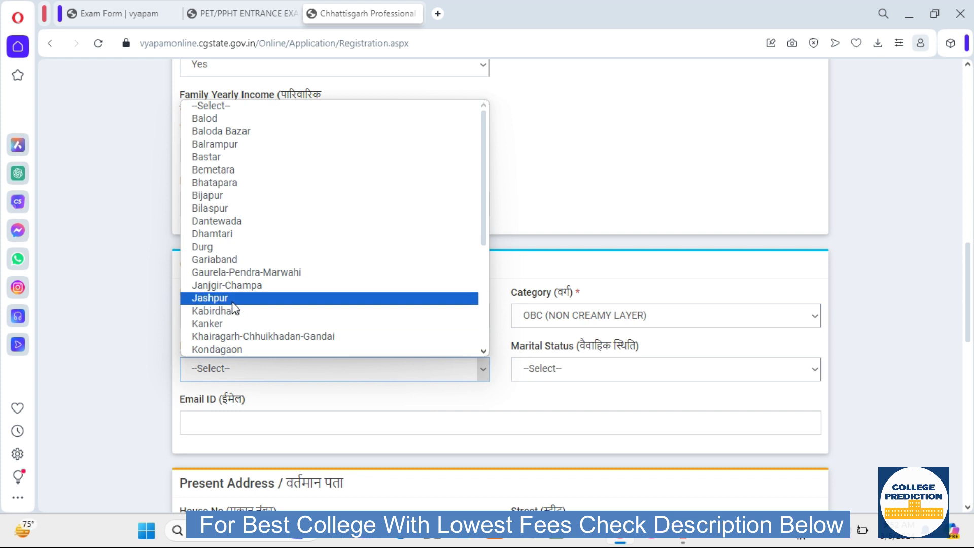
{"action": "type", "text": "raipur"}
{"action": "key", "text": "Return"}
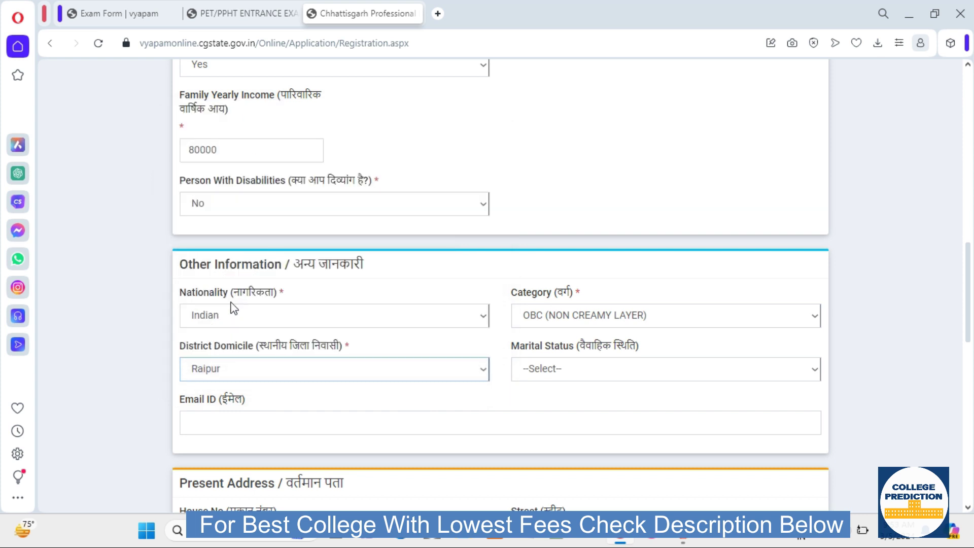
Set marital status to Unmarried and fill in the candidate's e-mail address
{"action": "left_click", "coordinate": [553, 369]}
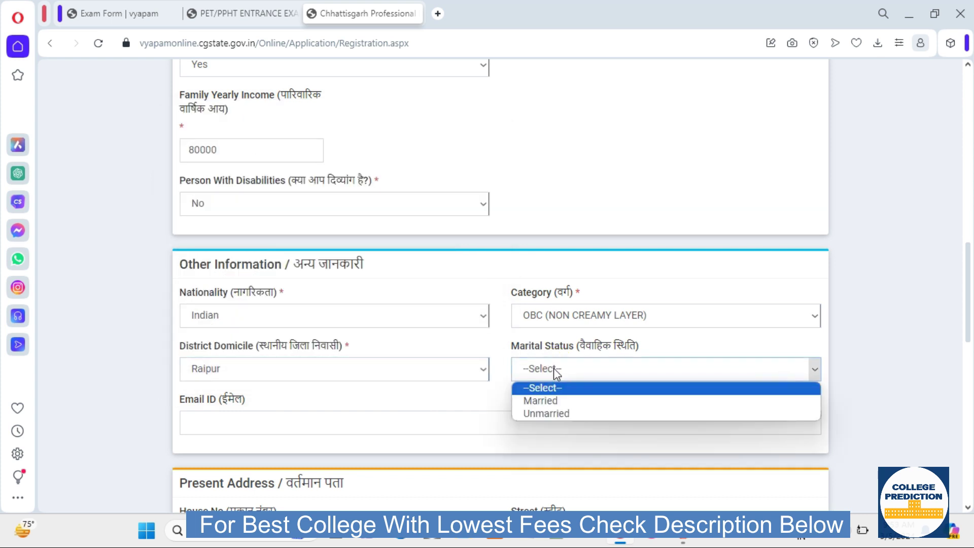
{"action": "left_click", "coordinate": [558, 413]}
{"action": "left_click", "coordinate": [272, 422]}
{"action": "scroll", "coordinate": [264, 418], "scroll_direction": "down", "scroll_amount": 3}
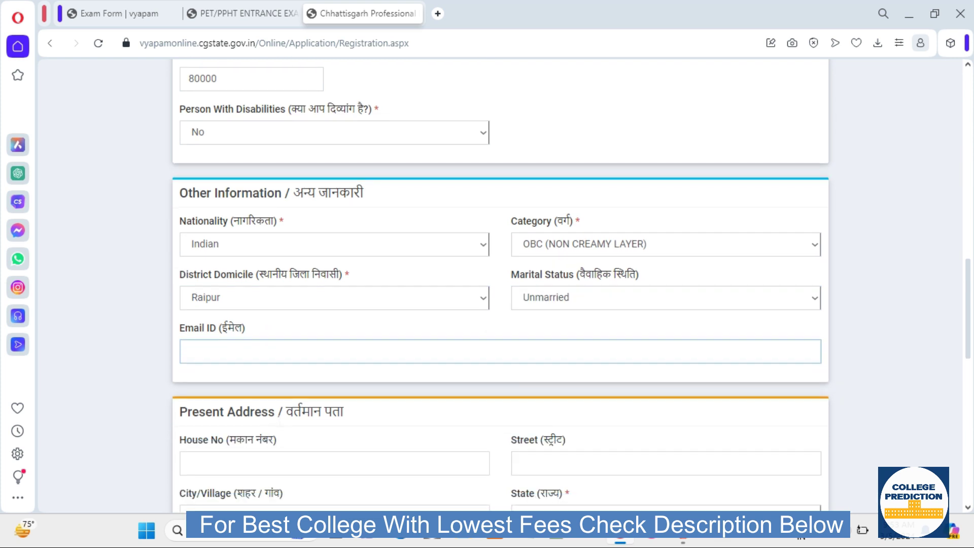
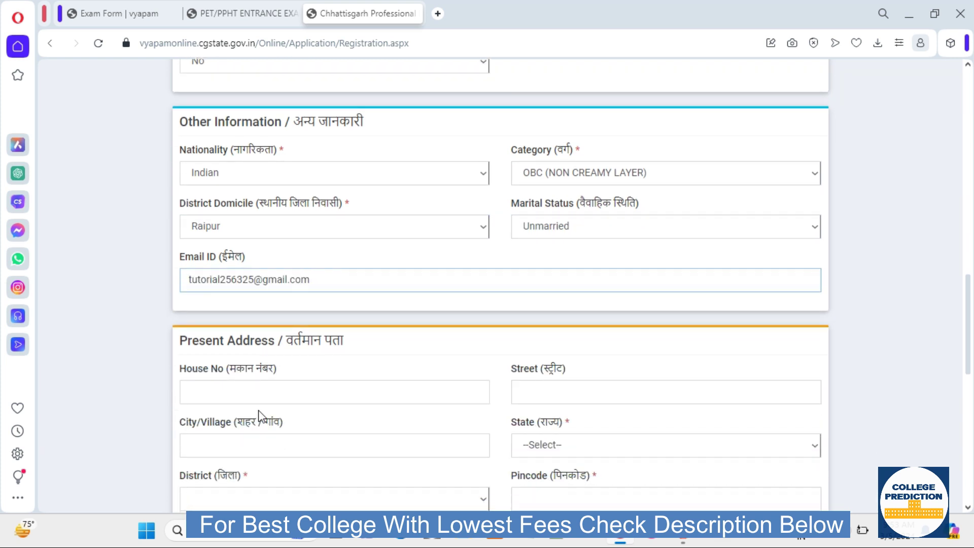
{"action": "scroll", "coordinate": [259, 414], "scroll_direction": "down", "scroll_amount": 2}
Fill in the present address's house number, street, and city/village fields
{"action": "left_click", "coordinate": [207, 324]}
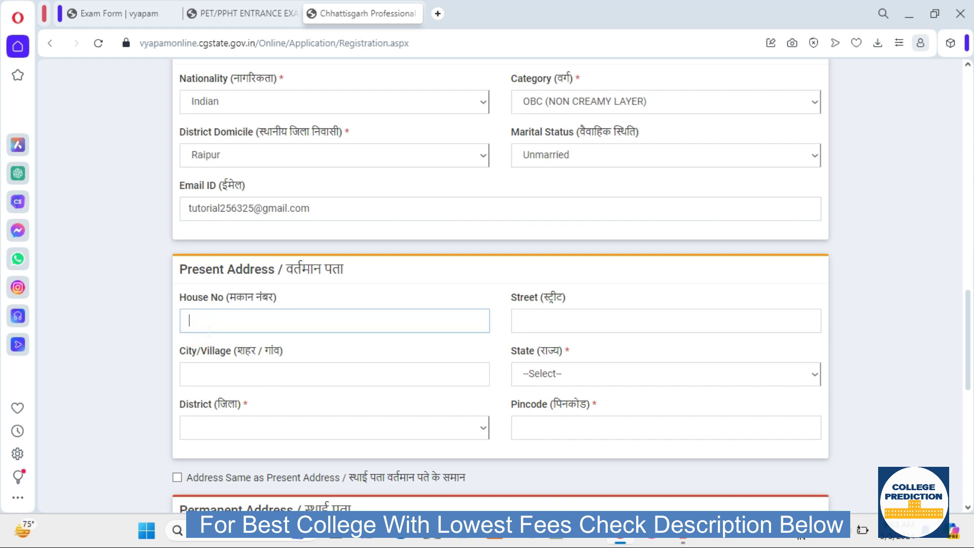
{"action": "scroll", "coordinate": [208, 335], "scroll_direction": "down", "scroll_amount": 2}
{"action": "type", "text": "23"}
{"action": "key", "text": "Tab"}
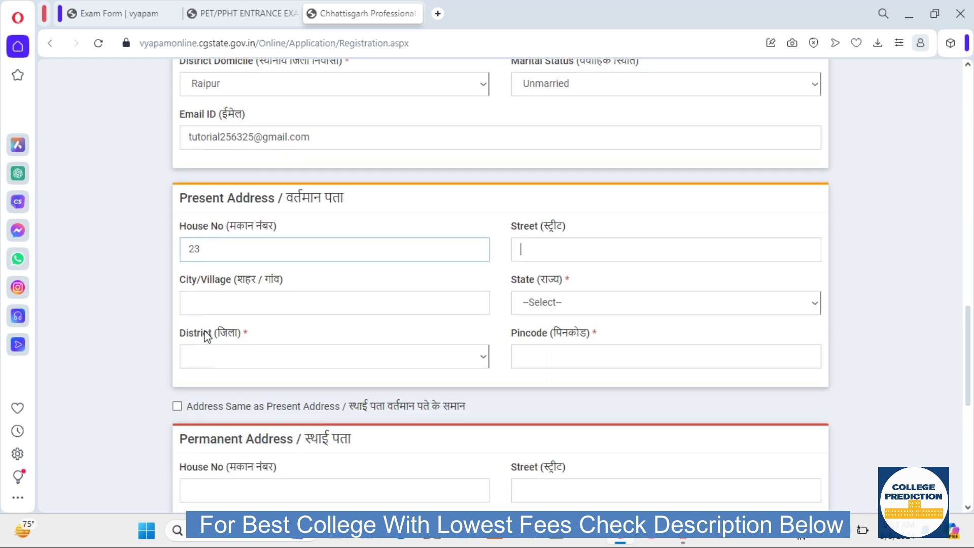
{"action": "type", "text": "DFLDKJ"}
{"action": "key", "text": "Tab"}
{"action": "type", "text": "SDFKLDF"}
{"action": "key", "text": "Tab"}
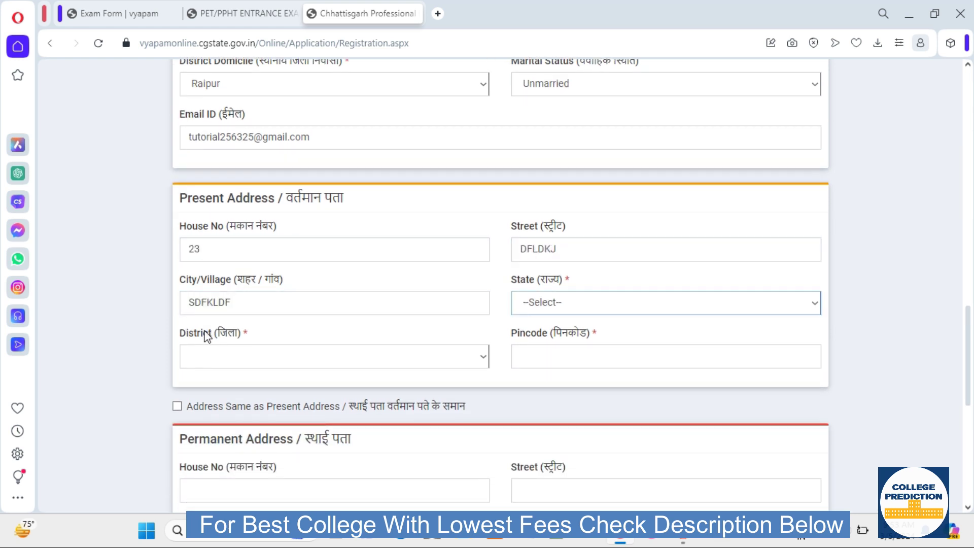
Select state Chhattisgarh and district Raipur, then enter the pincode
{"action": "left_click", "coordinate": [588, 314]}
{"action": "key", "text": "c"}
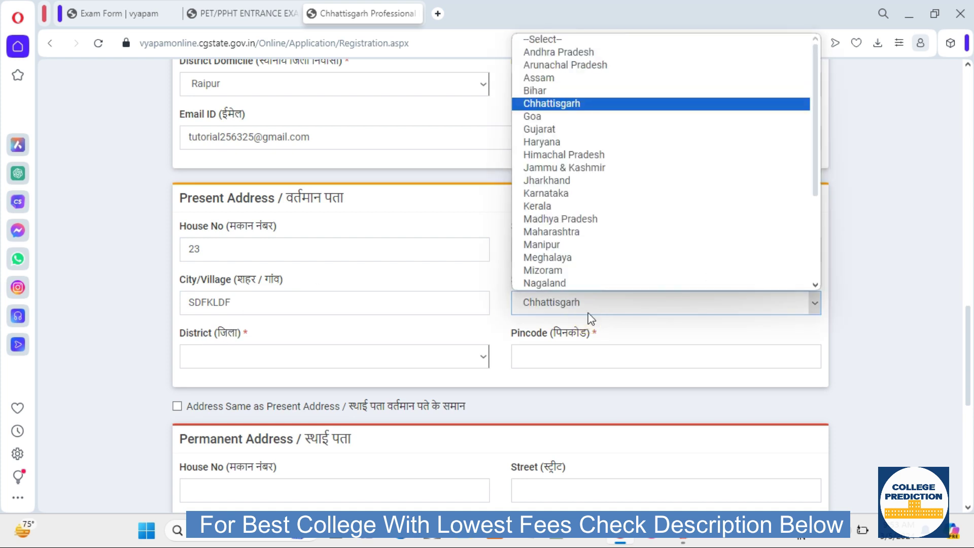
{"action": "key", "text": "Return"}
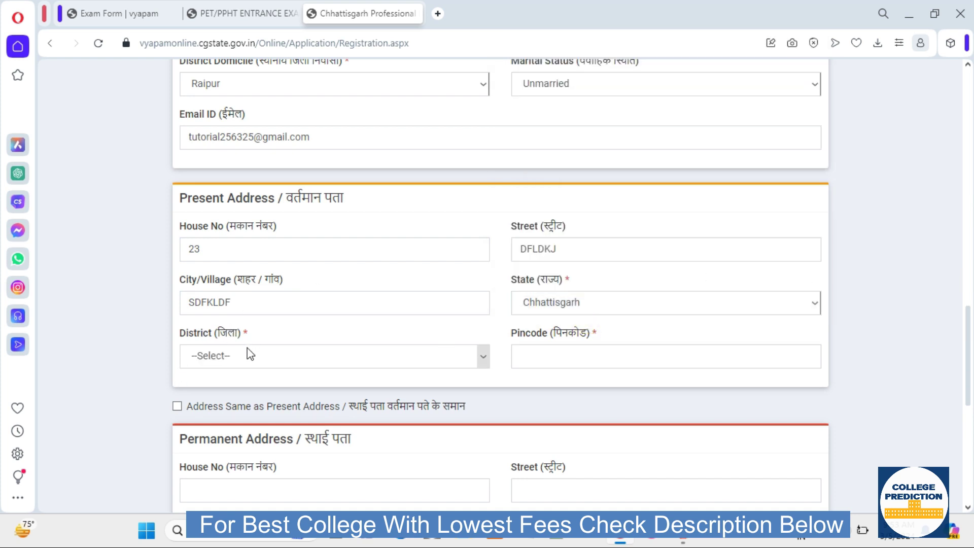
{"action": "left_click", "coordinate": [248, 350]}
{"action": "type", "text": "raipur"}
{"action": "key", "text": "Return"}
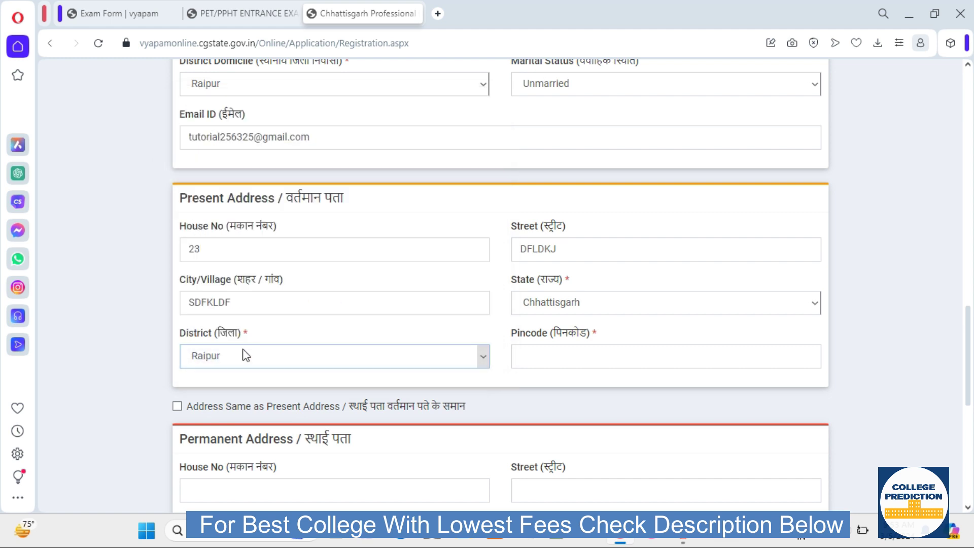
{"action": "left_click", "coordinate": [591, 361]}
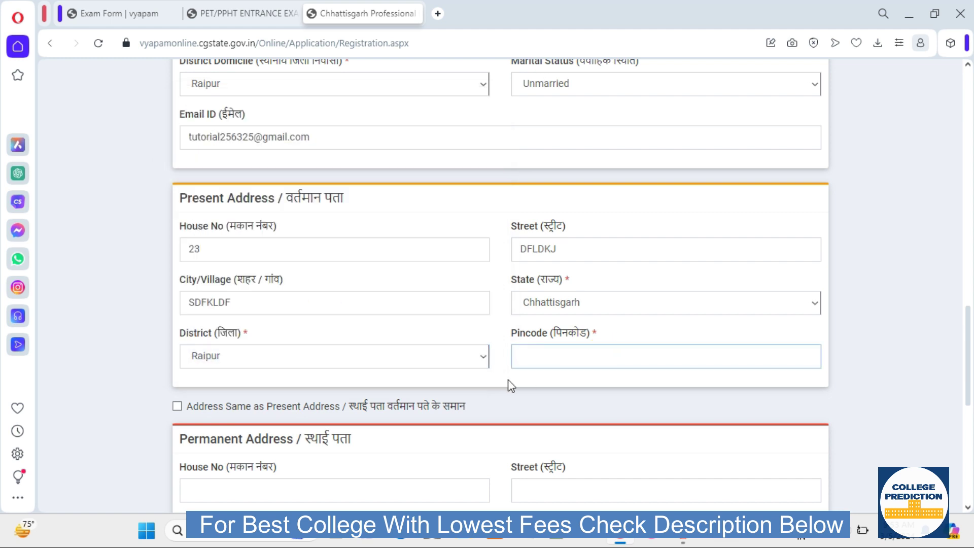
{"action": "type", "text": "492001"}
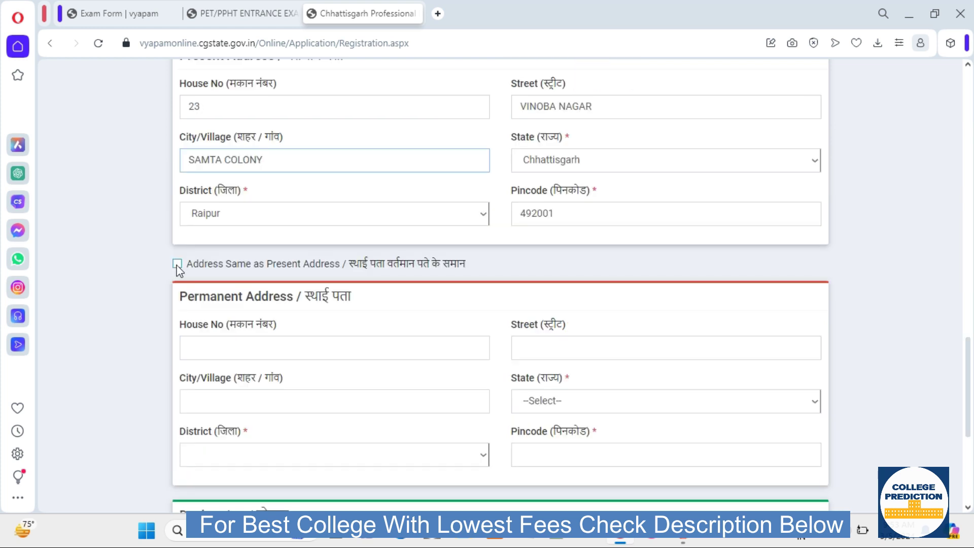
Tick 'Address Same as Present Address' and 'I Agree', enter the captcha, and submit the registration
{"action": "left_click", "coordinate": [177, 264]}
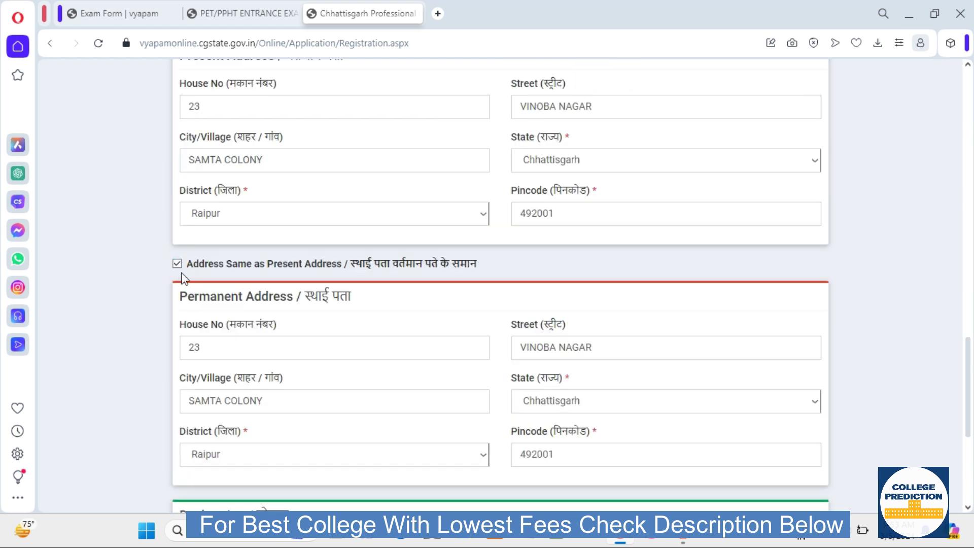
{"action": "scroll", "coordinate": [394, 332], "scroll_direction": "down", "scroll_amount": 1}
{"action": "scroll", "coordinate": [431, 330], "scroll_direction": "down", "scroll_amount": 5}
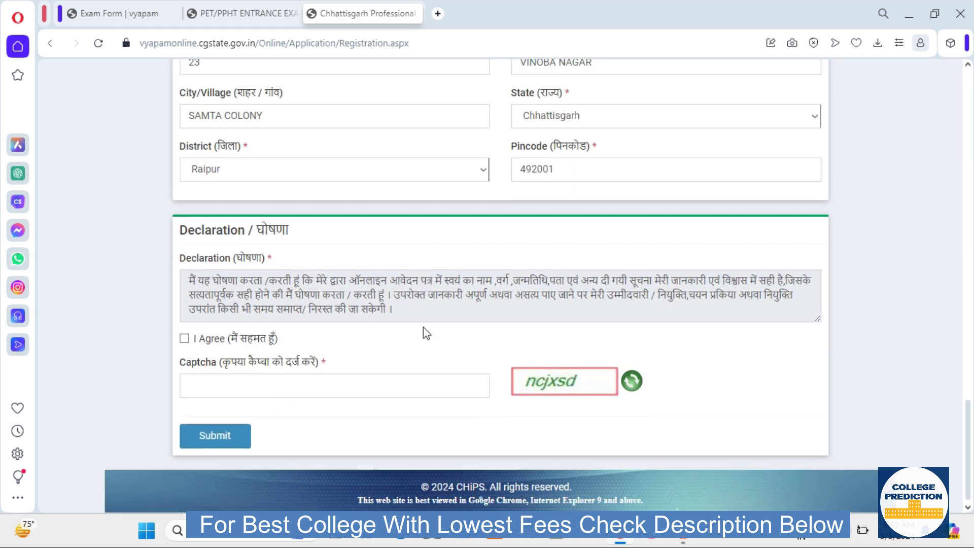
{"action": "left_click", "coordinate": [185, 332]}
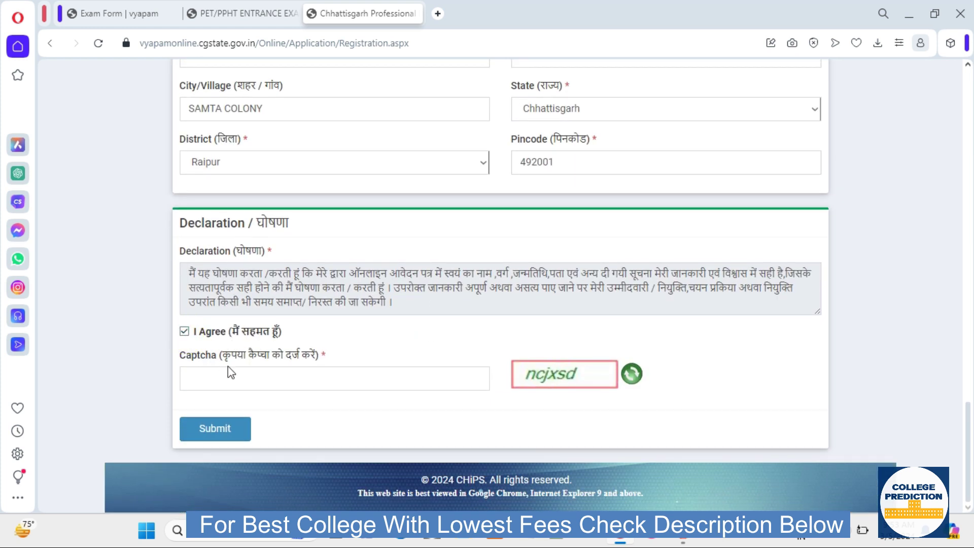
{"action": "left_click", "coordinate": [252, 377]}
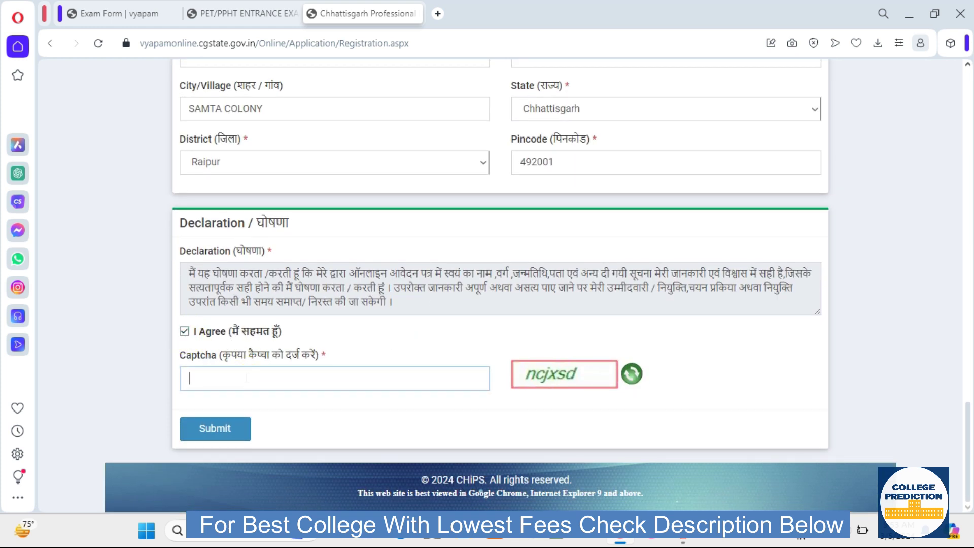
{"action": "type", "text": "ncjxsd"}
{"action": "left_click", "coordinate": [232, 431]}
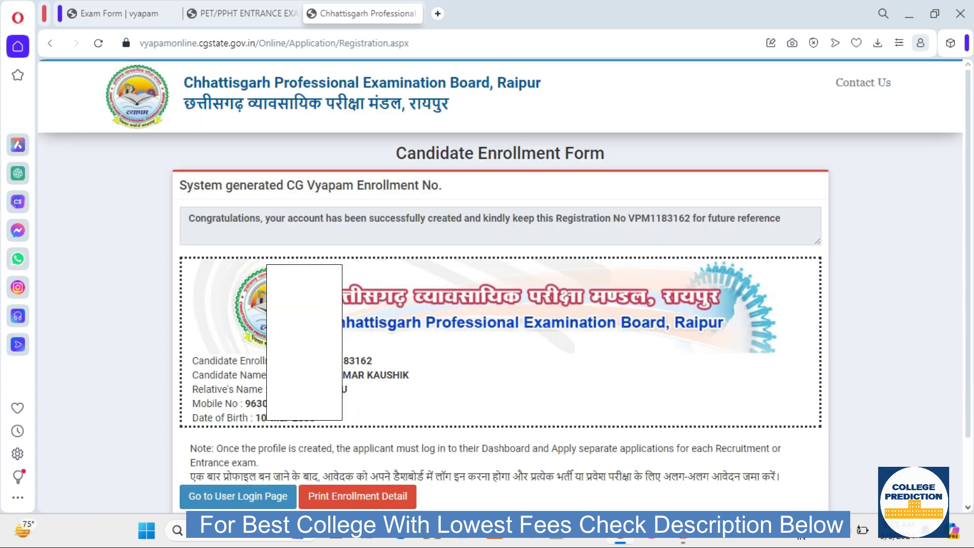
Proceed from the account-created confirmation to the User Login page via 'Go to User Login Page'
{"action": "scroll", "coordinate": [504, 285], "scroll_direction": "down", "scroll_amount": 3}
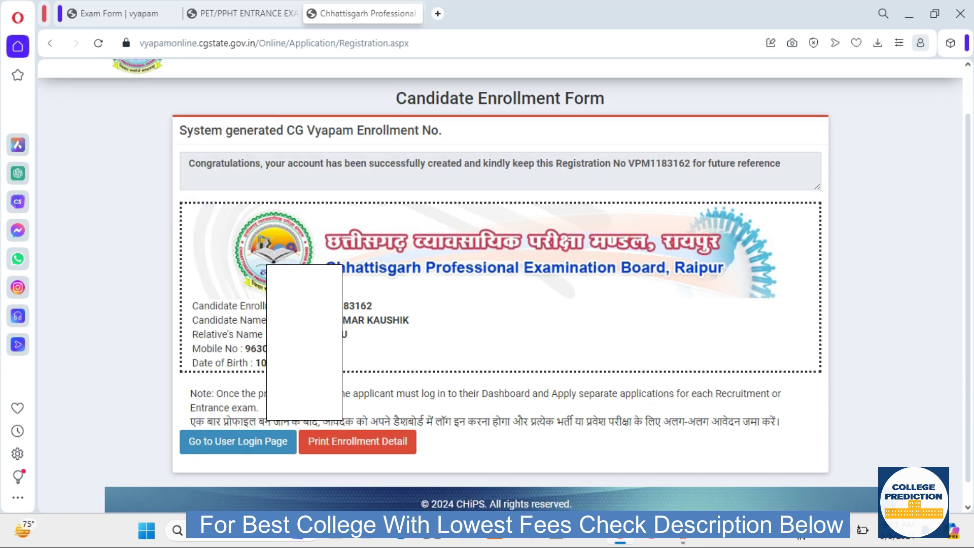
{"action": "left_click", "coordinate": [243, 435]}
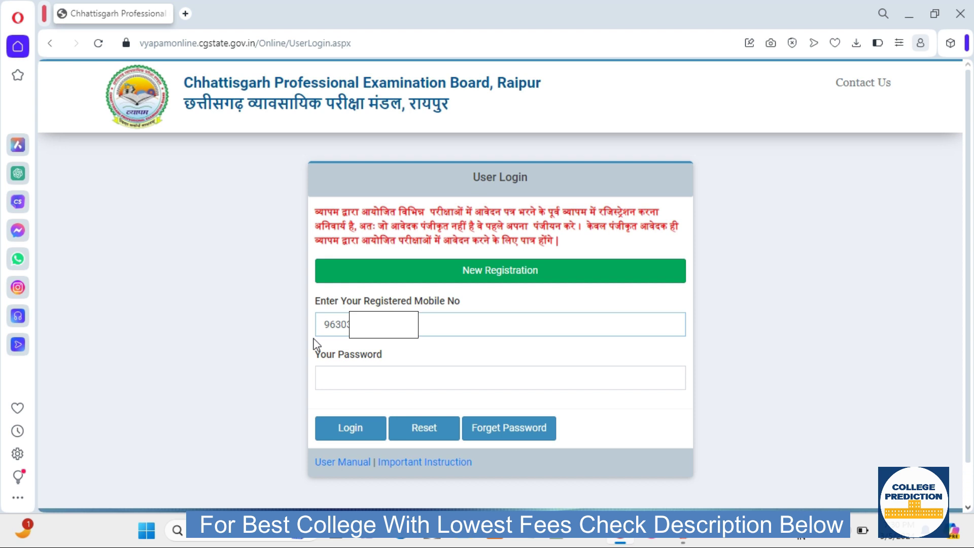
Sign in with the prefilled mobile number and the account password
{"action": "left_click", "coordinate": [355, 374]}
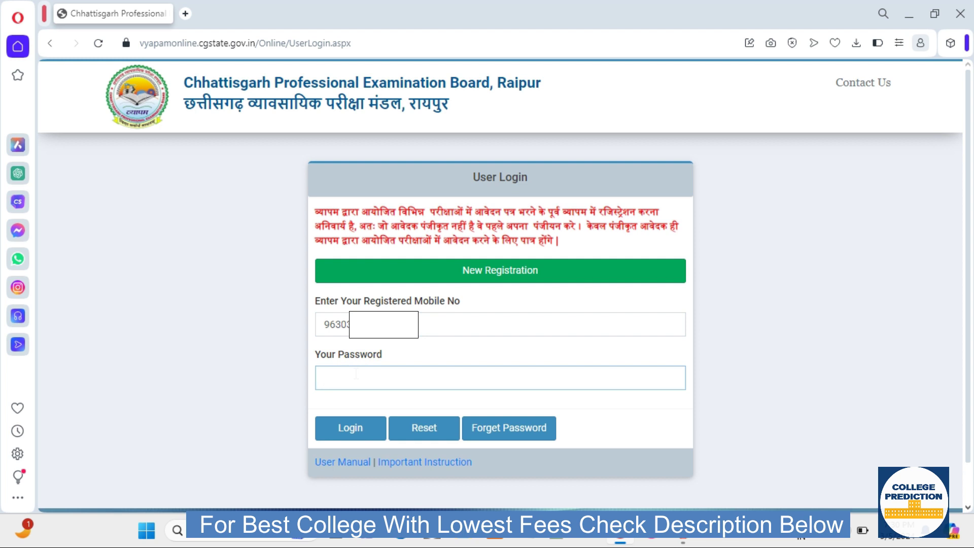
{"action": "type", "text": "•••••••••"}
{"action": "left_click", "coordinate": [351, 430]}
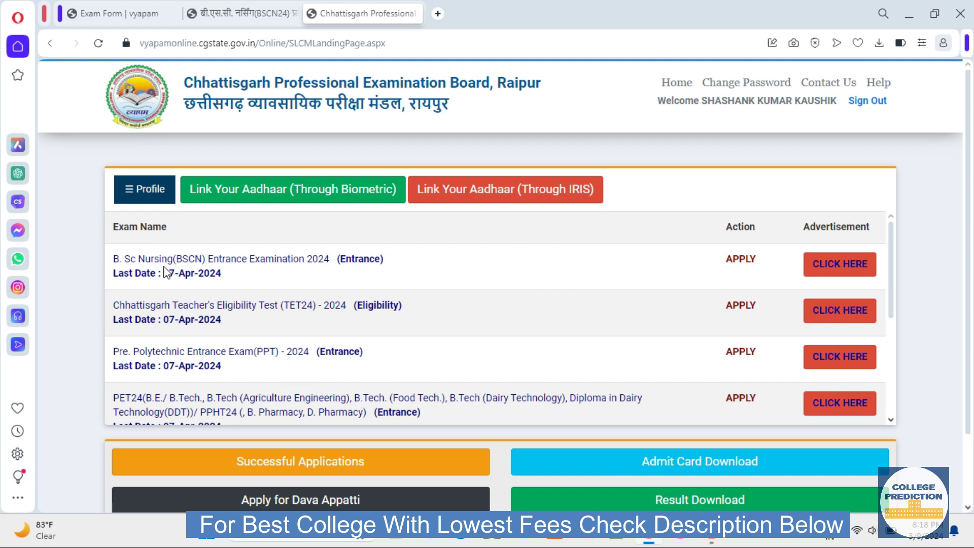
Apply for B. Sc Nursing(BSCN) Entrance Examination 2024 and scroll to its Important Instructions
{"action": "left_click", "coordinate": [741, 261]}
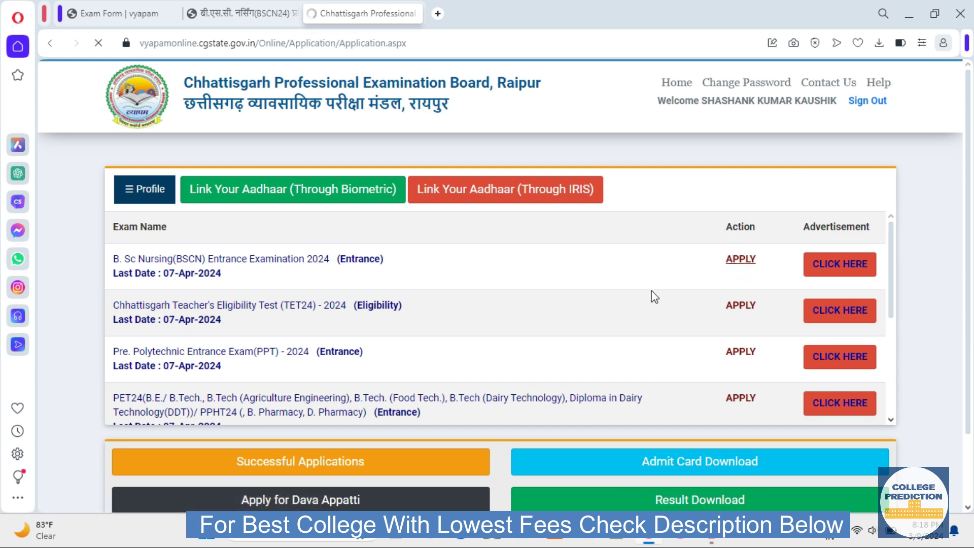
{"action": "scroll", "coordinate": [629, 310], "scroll_direction": "down", "scroll_amount": 3}
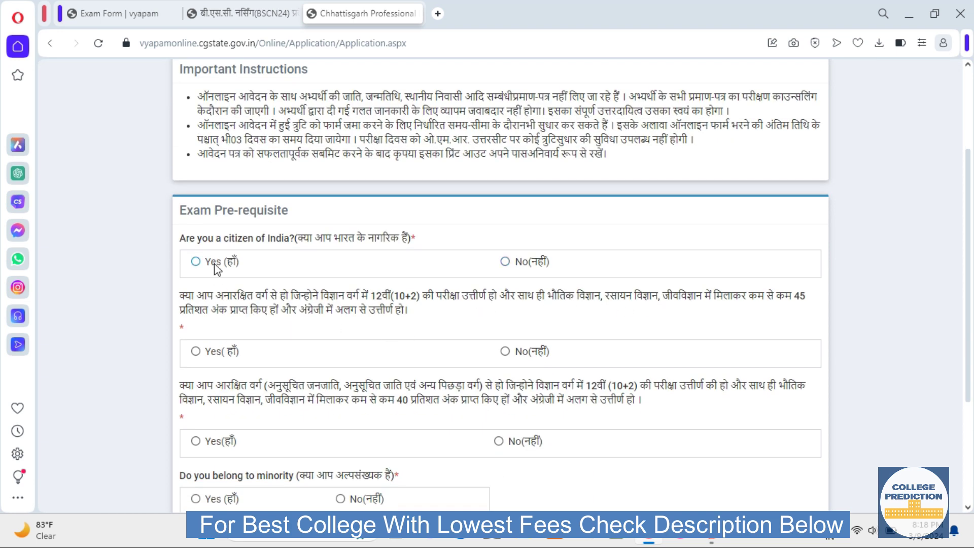
Answer Yes to the Indian citizen, unreserved-category and reserved-category eligibility questions
{"action": "left_click", "coordinate": [196, 262]}
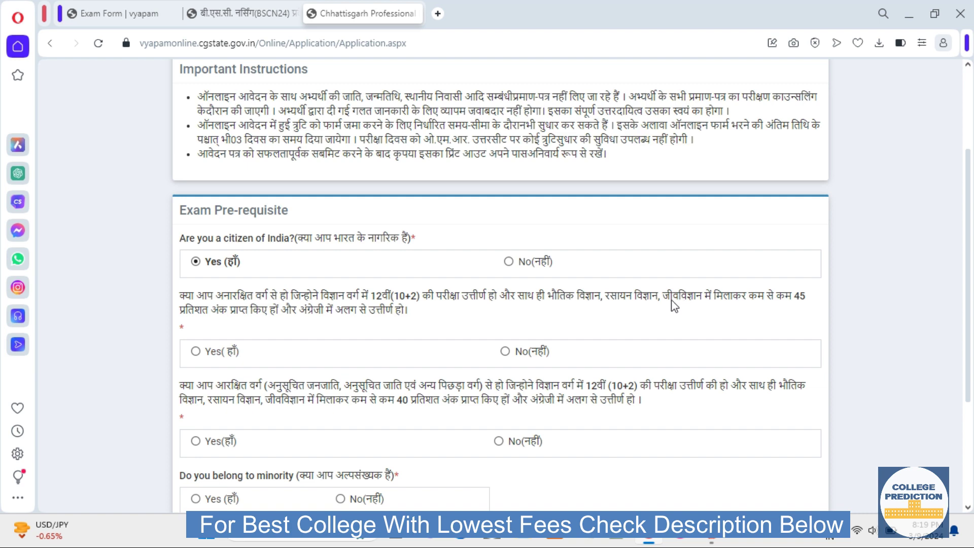
{"action": "left_click", "coordinate": [196, 351]}
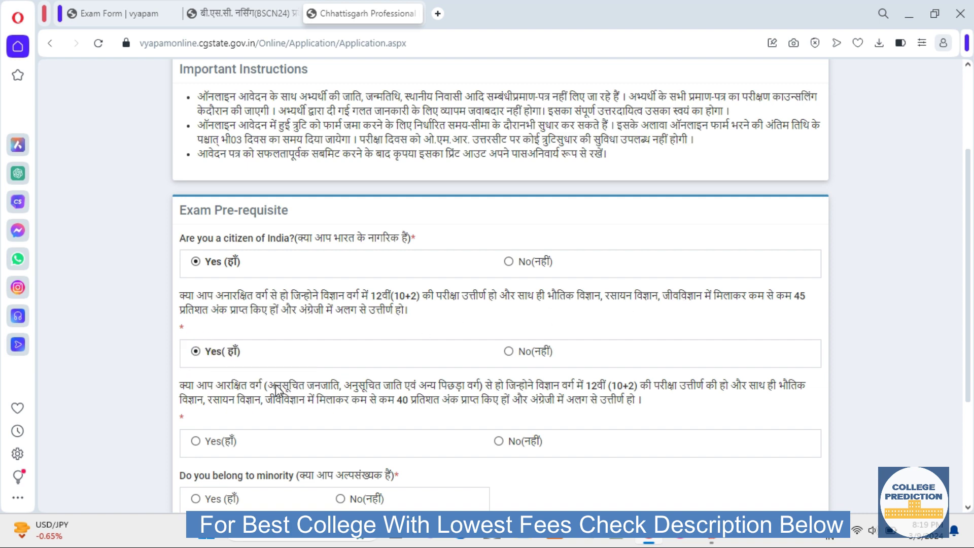
{"action": "scroll", "coordinate": [339, 308], "scroll_direction": "down", "scroll_amount": 3}
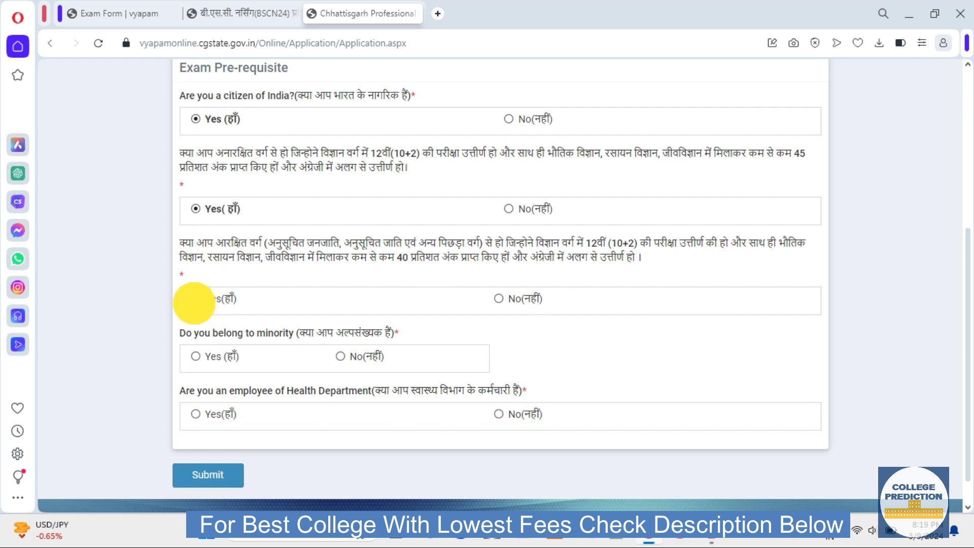
{"action": "left_click", "coordinate": [195, 299]}
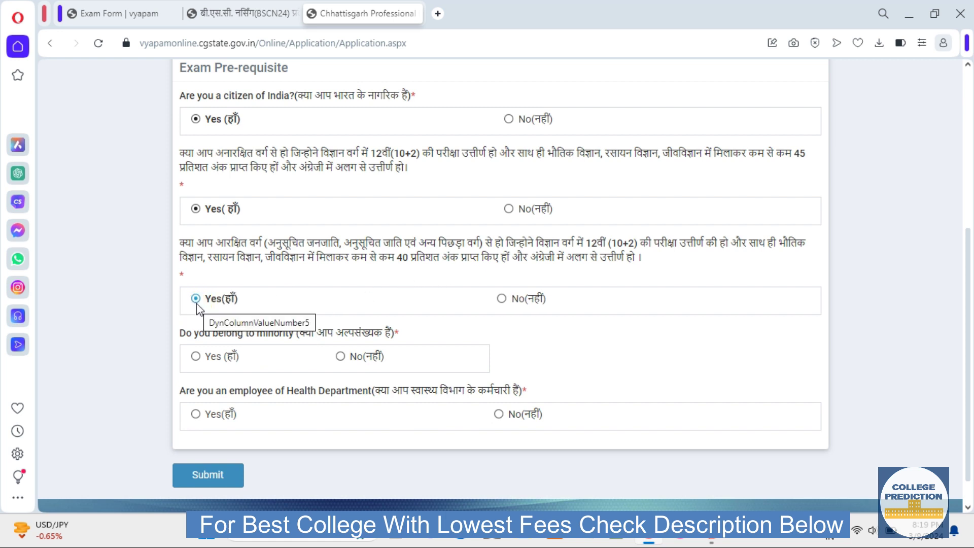
{"action": "scroll", "coordinate": [197, 308], "scroll_direction": "up", "scroll_amount": 1}
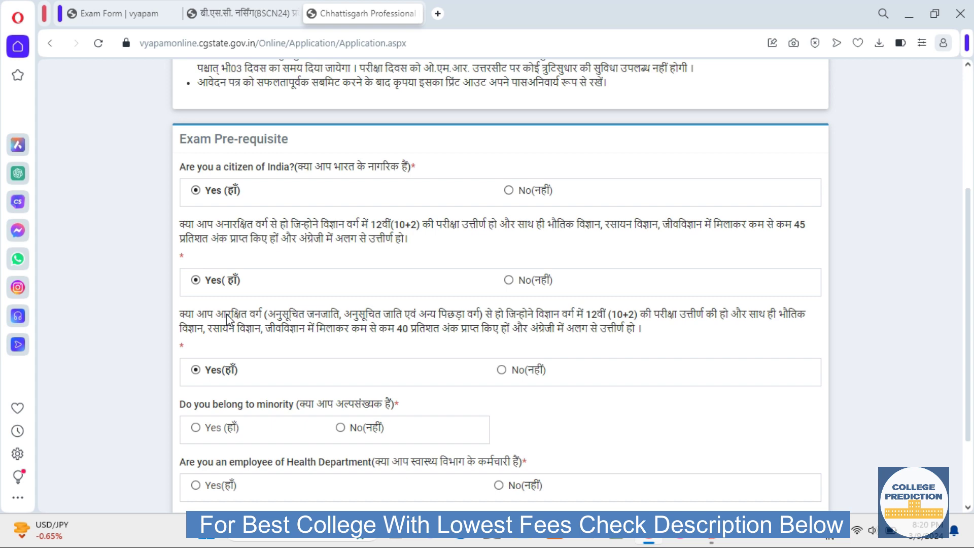
Answer No to the minority and Health Department employee questions and submit the answers
{"action": "scroll", "coordinate": [228, 325], "scroll_direction": "down", "scroll_amount": 2}
{"action": "scroll", "coordinate": [251, 344], "scroll_direction": "down", "scroll_amount": 1}
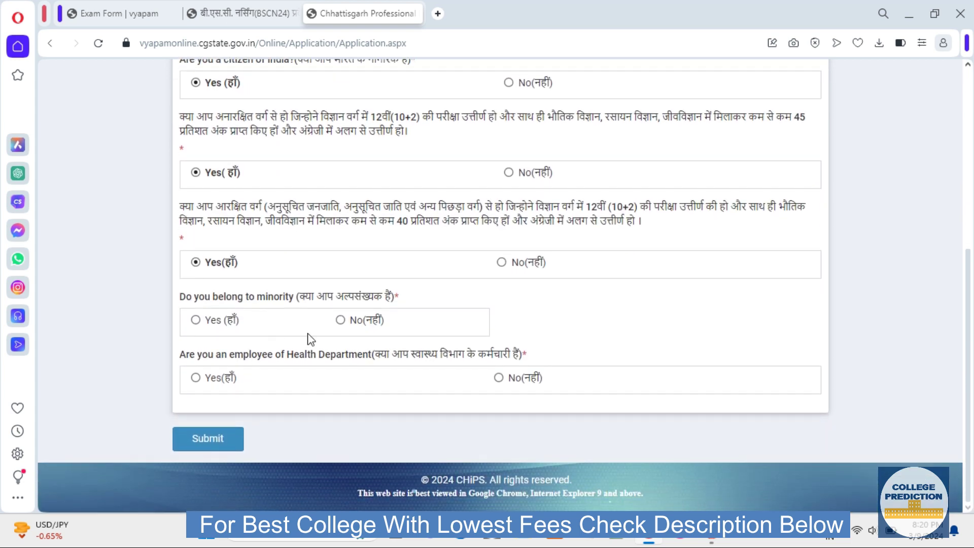
{"action": "left_click", "coordinate": [340, 321]}
{"action": "left_click", "coordinate": [509, 379]}
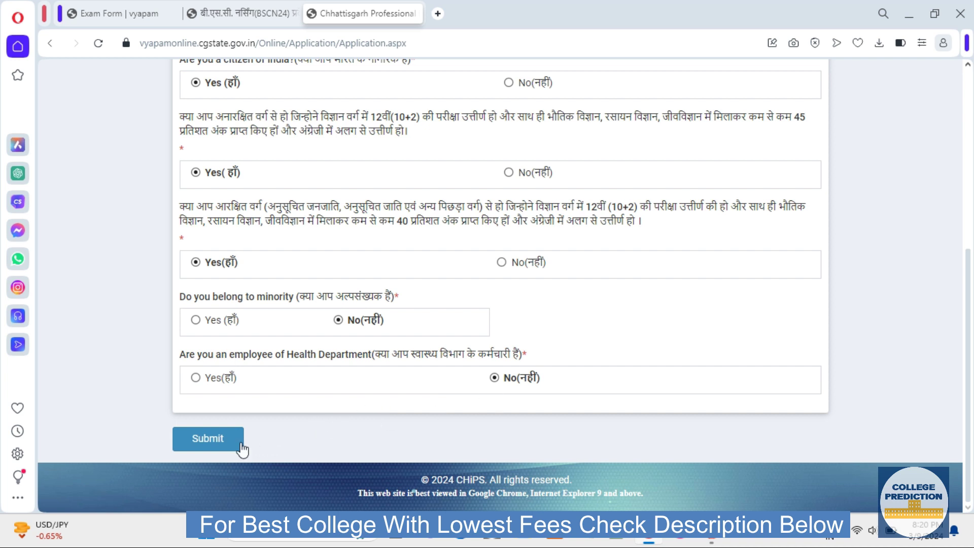
{"action": "left_click", "coordinate": [223, 439]}
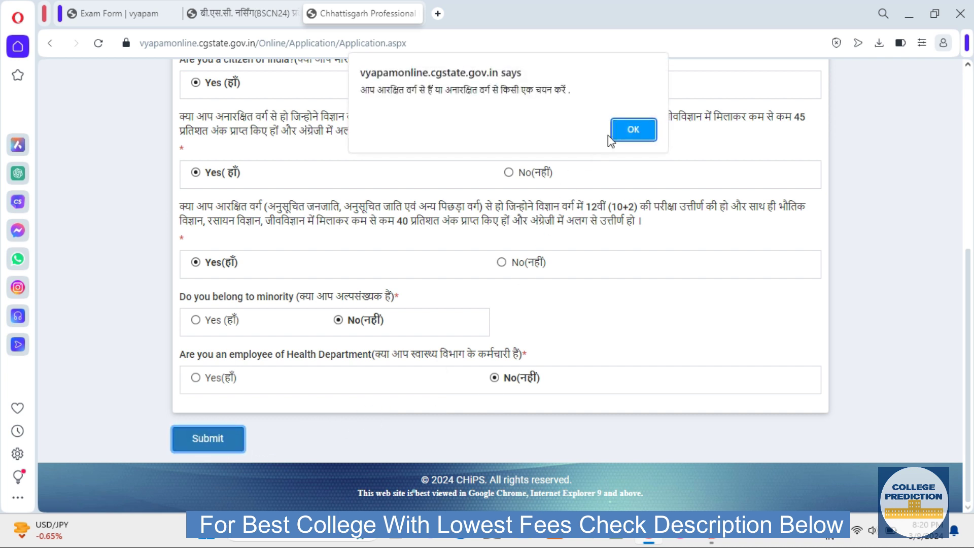
Dismiss the one-category warning, change the unreserved-category answer to No, and resubmit
{"action": "left_click", "coordinate": [649, 133]}
{"action": "scroll", "coordinate": [442, 274], "scroll_direction": "up", "scroll_amount": 3}
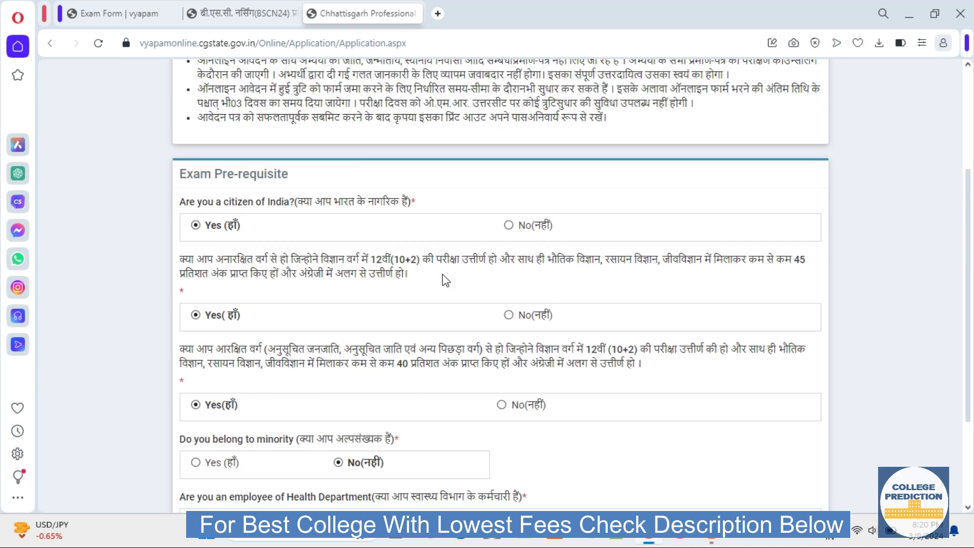
{"action": "scroll", "coordinate": [443, 274], "scroll_direction": "up", "scroll_amount": 3}
{"action": "scroll", "coordinate": [442, 274], "scroll_direction": "down", "scroll_amount": 3}
{"action": "left_click", "coordinate": [509, 315]}
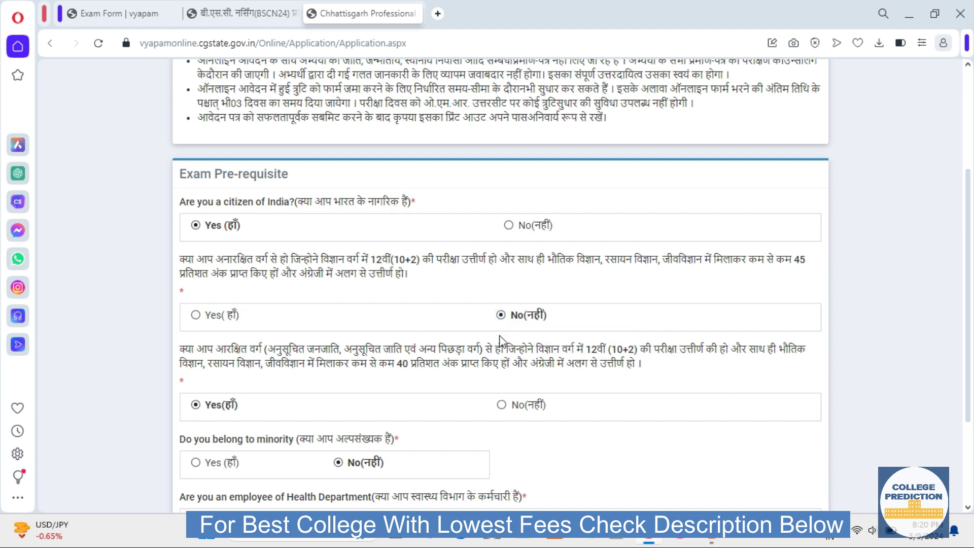
{"action": "scroll", "coordinate": [499, 344], "scroll_direction": "down", "scroll_amount": 3}
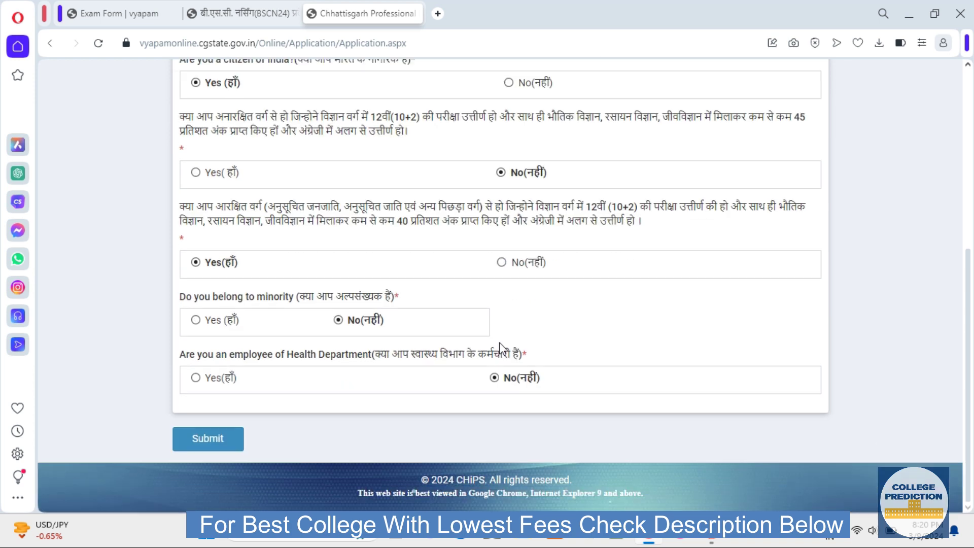
{"action": "left_click", "coordinate": [233, 445]}
Choose Raipur as the exam city and answer No to the class question
{"action": "scroll", "coordinate": [357, 391], "scroll_direction": "down", "scroll_amount": 3}
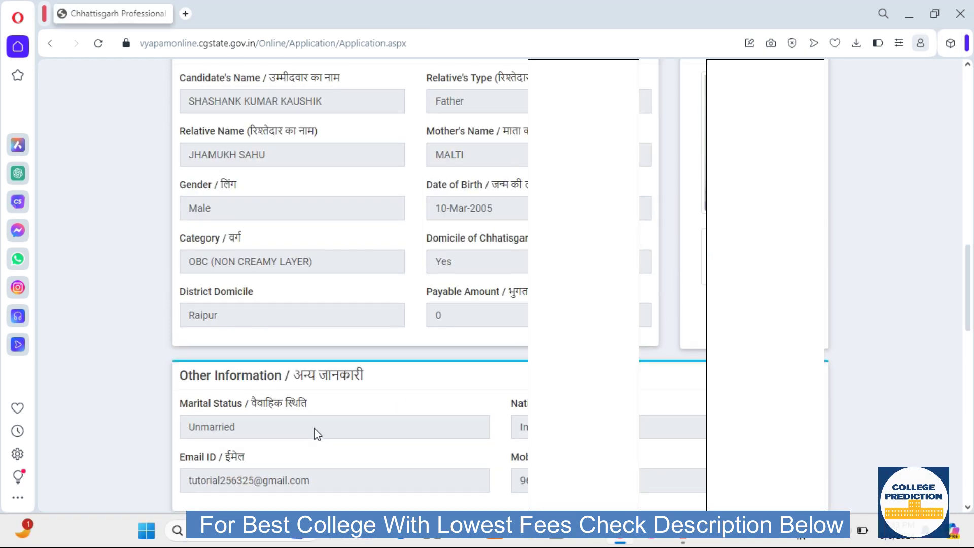
{"action": "scroll", "coordinate": [315, 429], "scroll_direction": "down", "scroll_amount": 4}
{"action": "scroll", "coordinate": [315, 428], "scroll_direction": "down", "scroll_amount": 7}
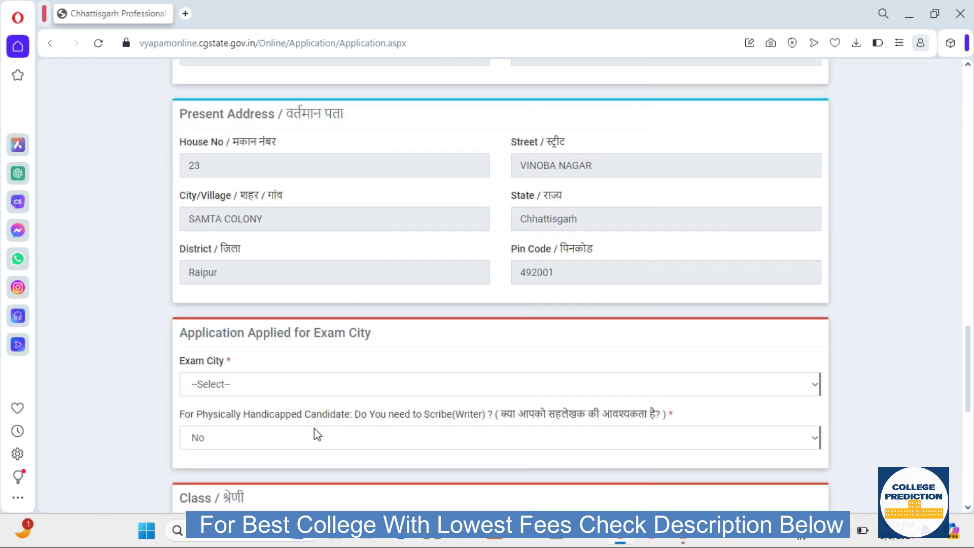
{"action": "scroll", "coordinate": [315, 436], "scroll_direction": "down", "scroll_amount": 1}
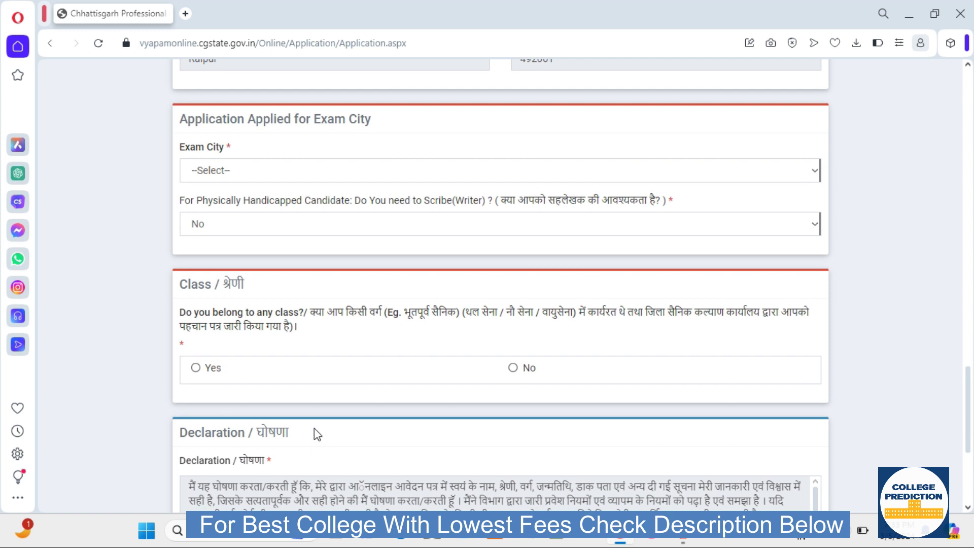
{"action": "left_click", "coordinate": [249, 169]}
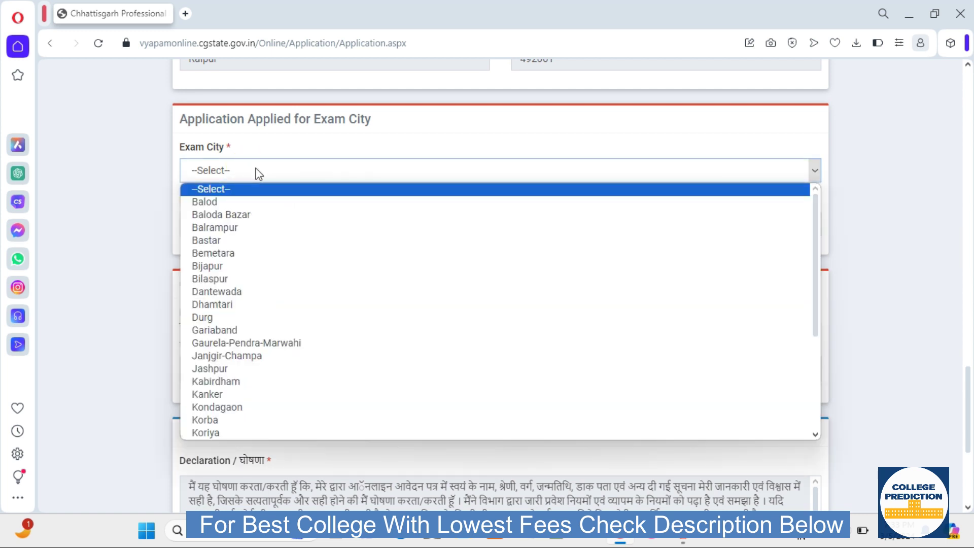
{"action": "key", "text": "r"}
{"action": "key", "text": "Down"}
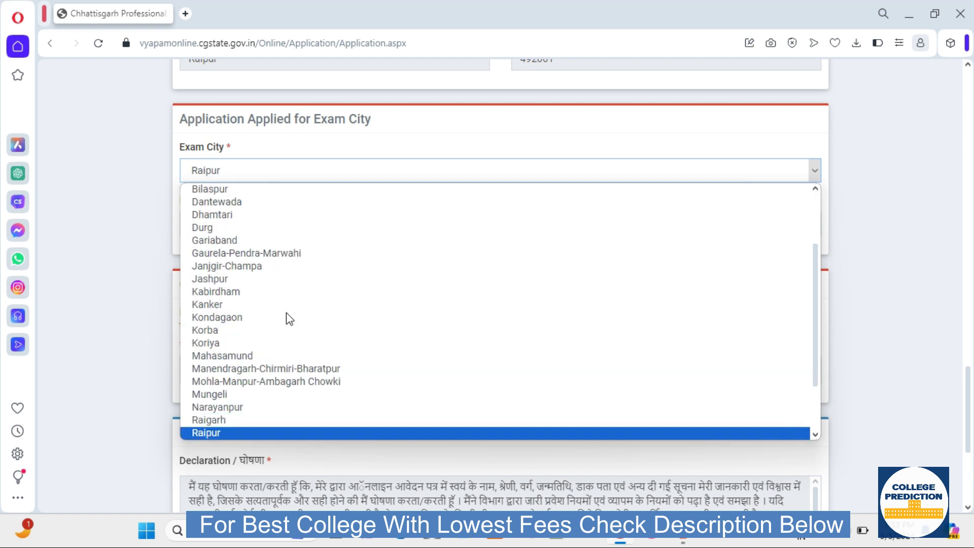
{"action": "key", "text": "Return"}
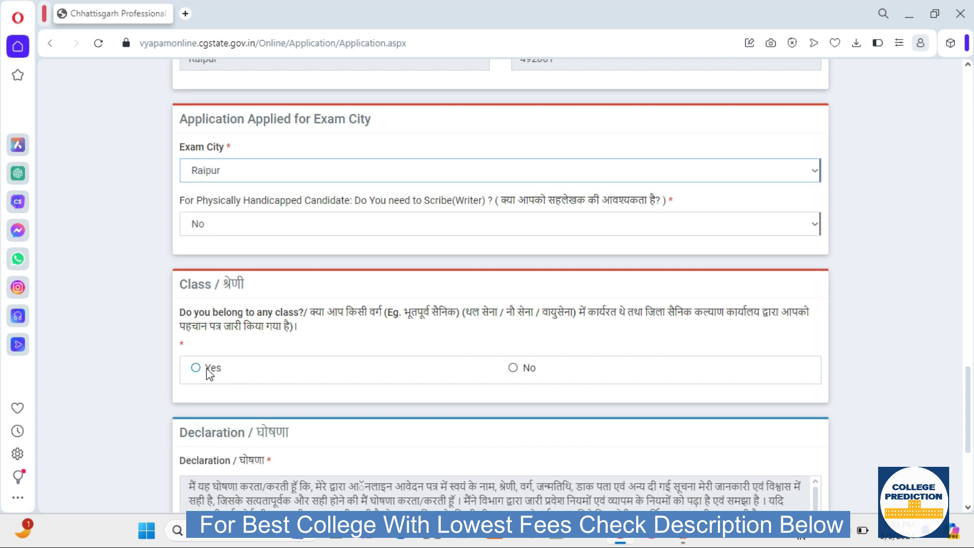
{"action": "left_click", "coordinate": [510, 368]}
{"action": "left_click", "coordinate": [509, 367]}
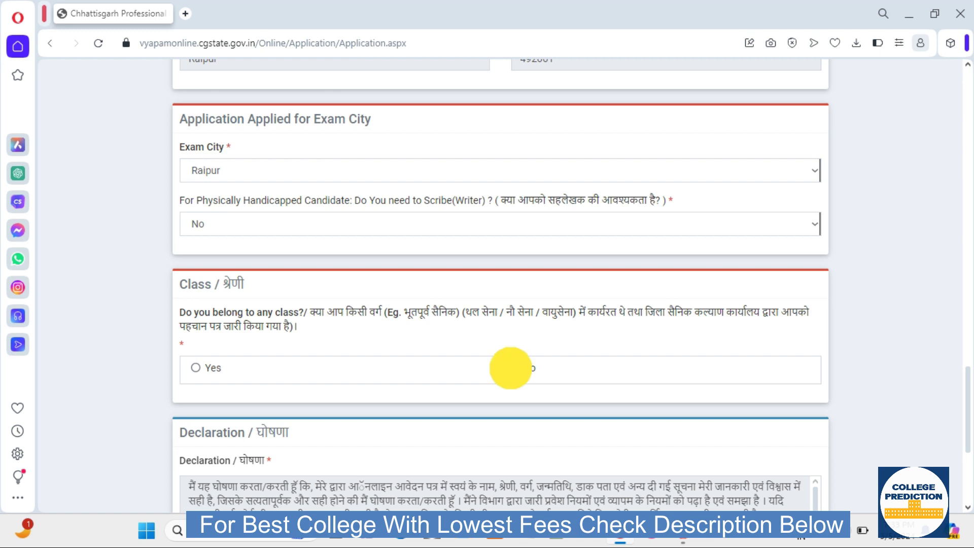
Tick I Agree on the declaration and enter the displayed captcha code
{"action": "scroll", "coordinate": [443, 389], "scroll_direction": "down", "scroll_amount": 5}
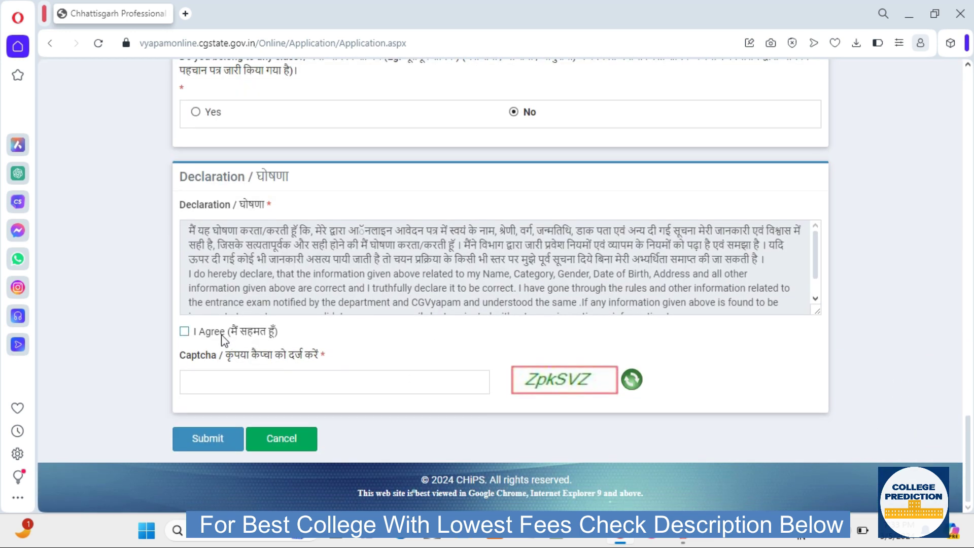
{"action": "left_click", "coordinate": [184, 332]}
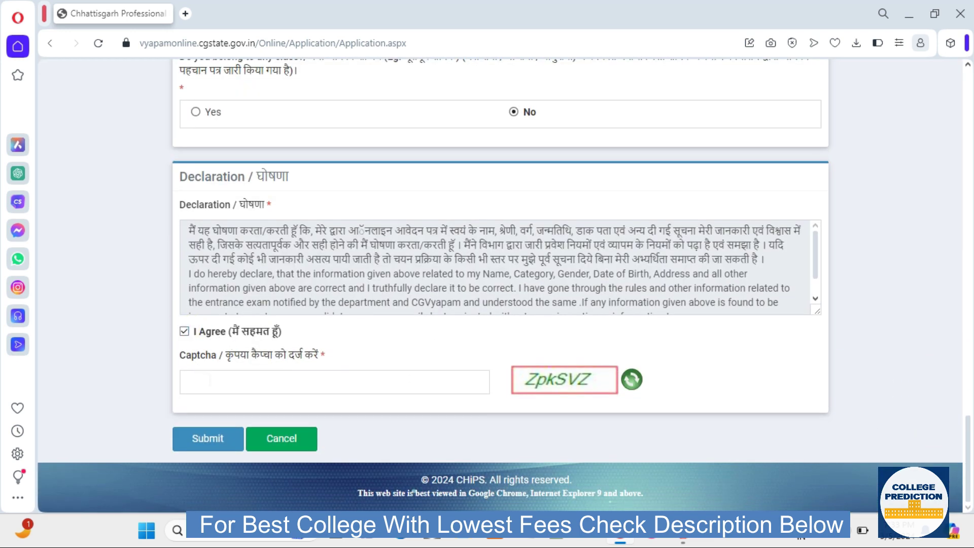
{"action": "left_click", "coordinate": [209, 381]}
{"action": "type", "text": "ZpkS"}
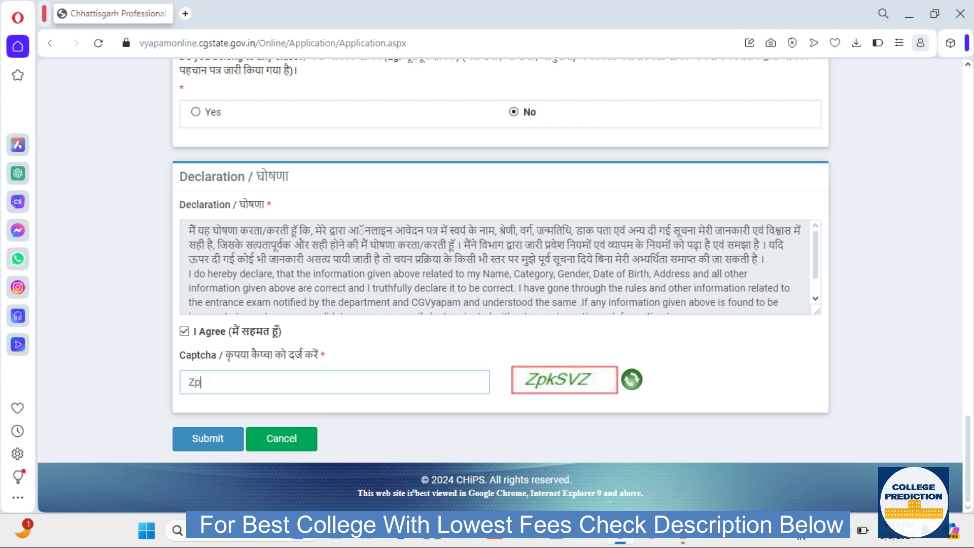
{"action": "type", "text": "VZ"}
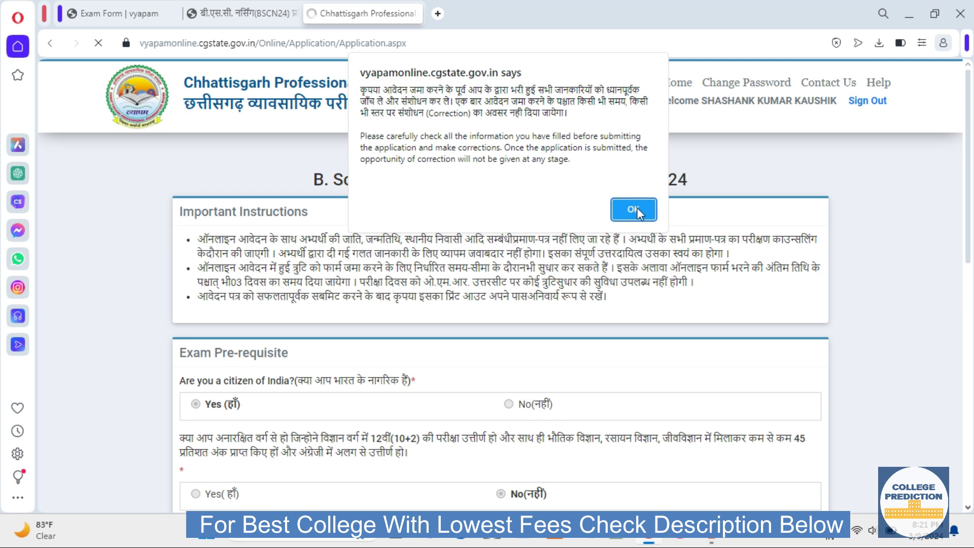
Acknowledge the review reminder, Confirm & Submit the BSCN application, and accept the success message
{"action": "left_click", "coordinate": [633, 209]}
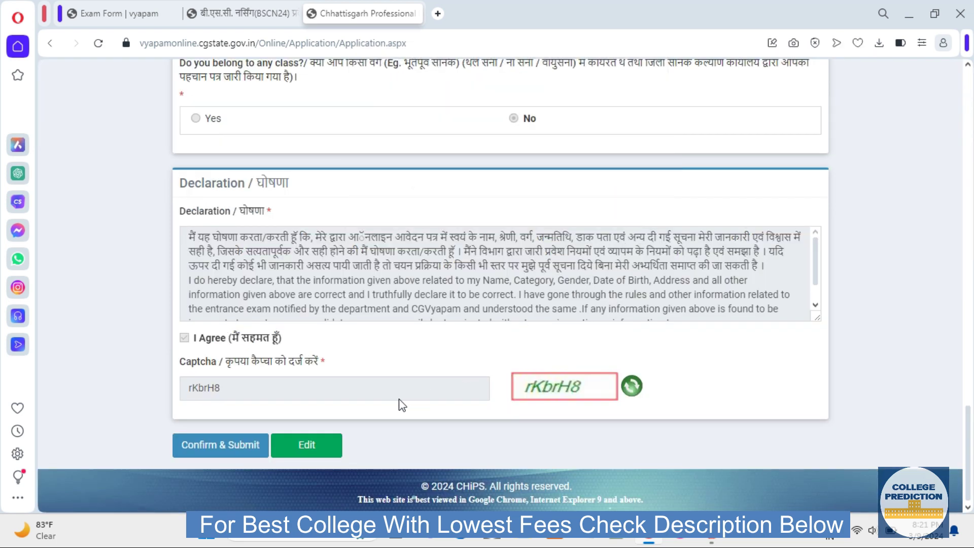
{"action": "left_click", "coordinate": [219, 451]}
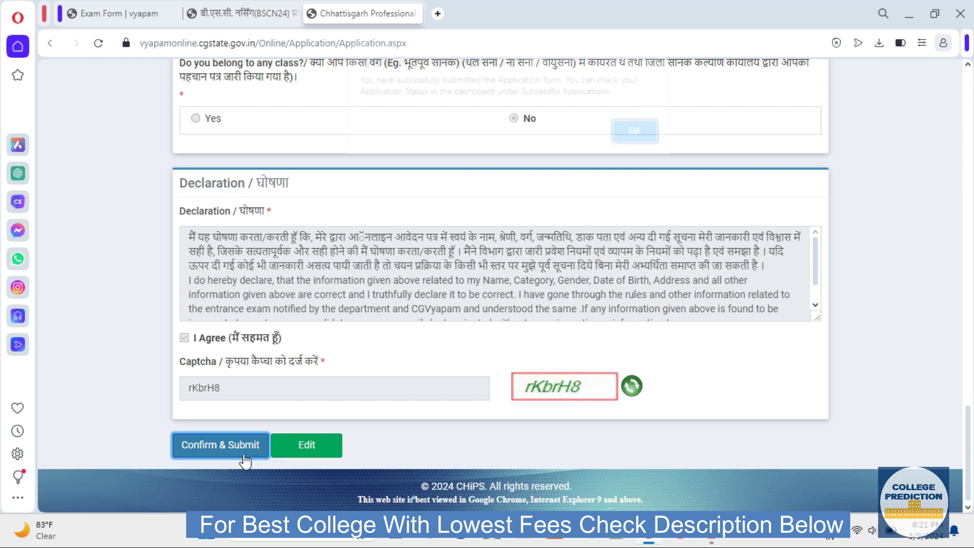
{"action": "left_click", "coordinate": [615, 144]}
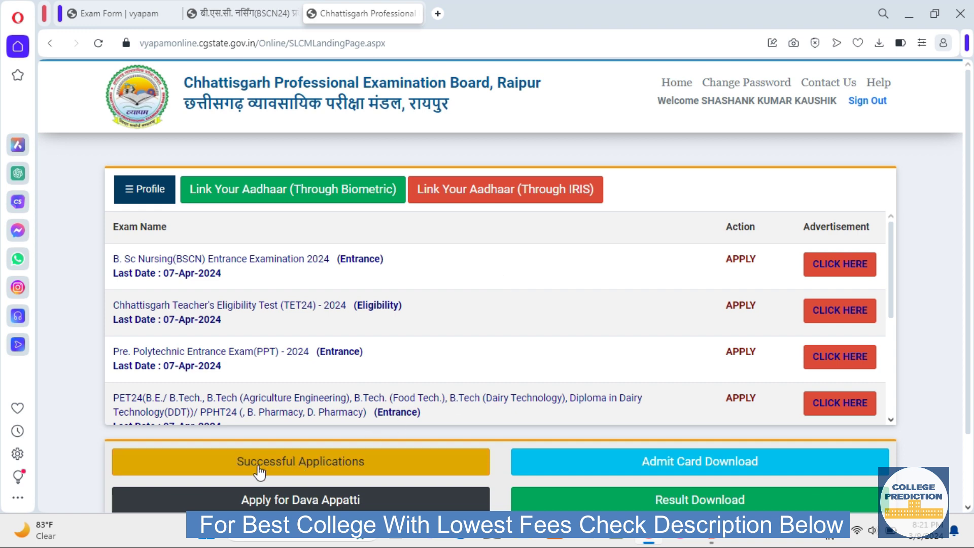
Go to Successful Applications and print the B. Sc Nursing (BSCN) 2024 application form
{"action": "left_click", "coordinate": [329, 468]}
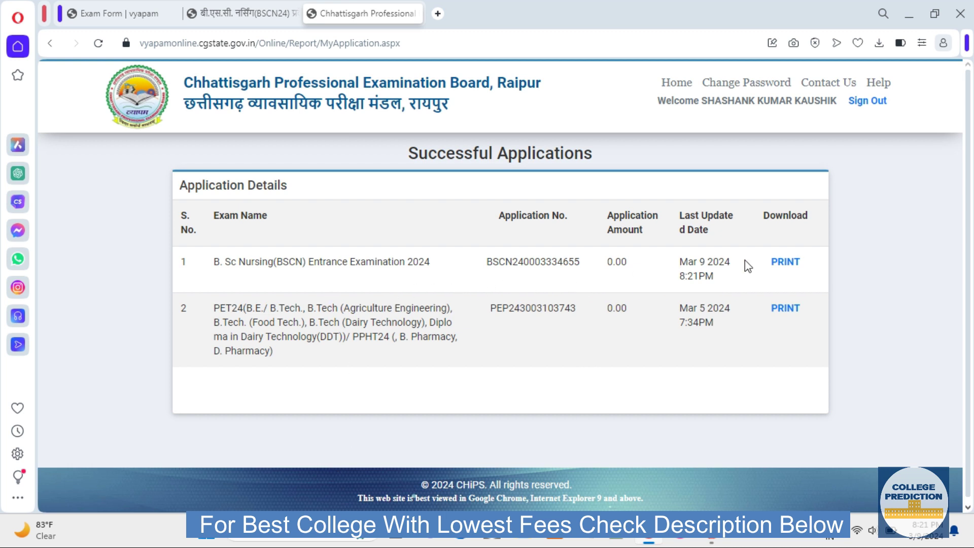
{"action": "left_click", "coordinate": [784, 263]}
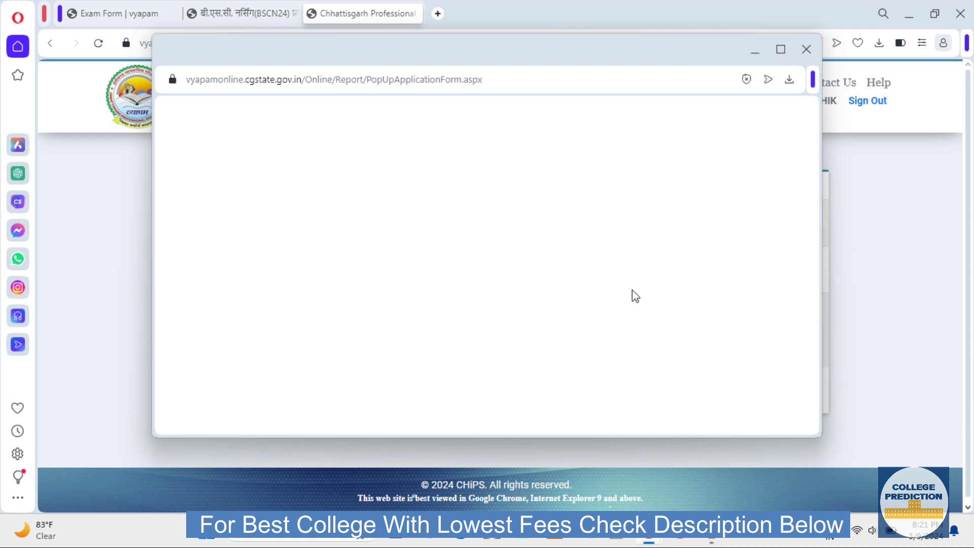